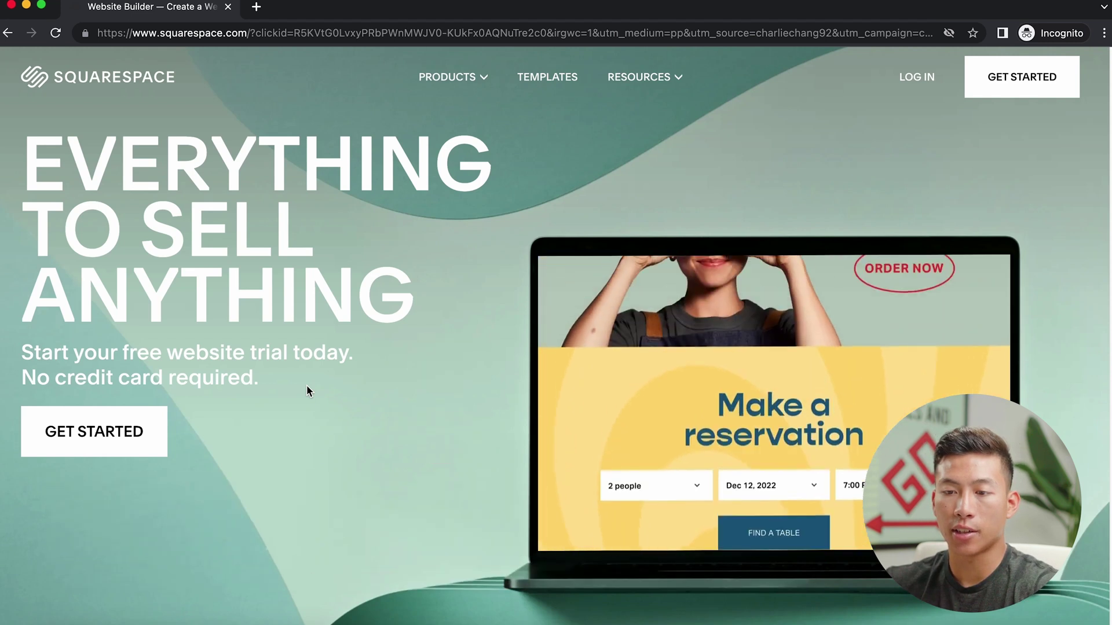
Start a Real Estate & Properties site with Sell services and contact form goals, using a designed template
{"action": "left_click", "coordinate": [94, 431]}
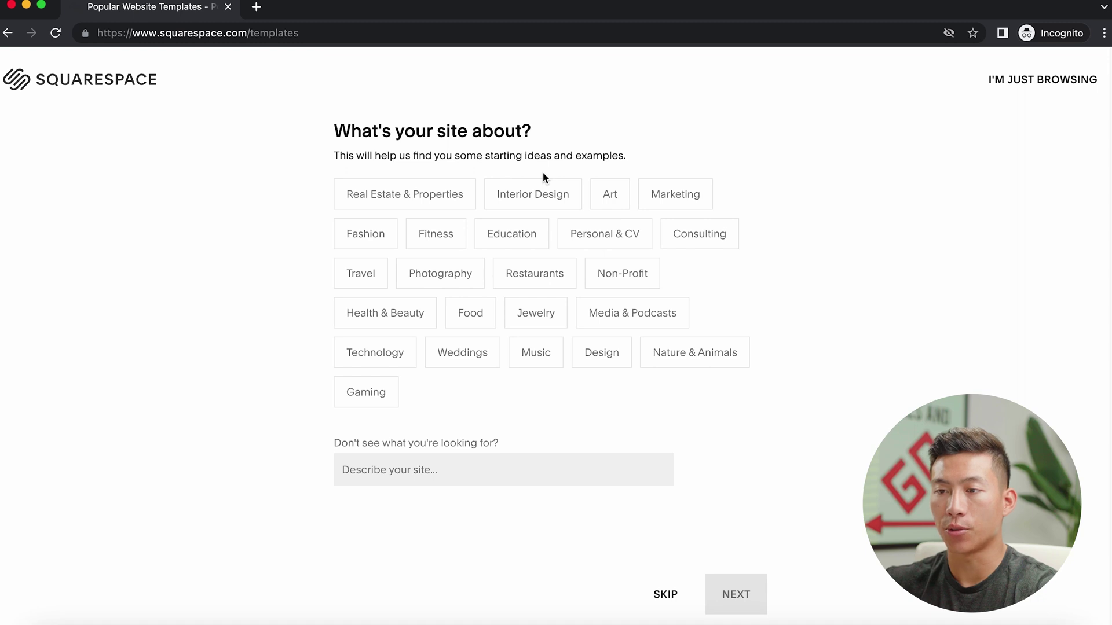
{"action": "left_click", "coordinate": [419, 193]}
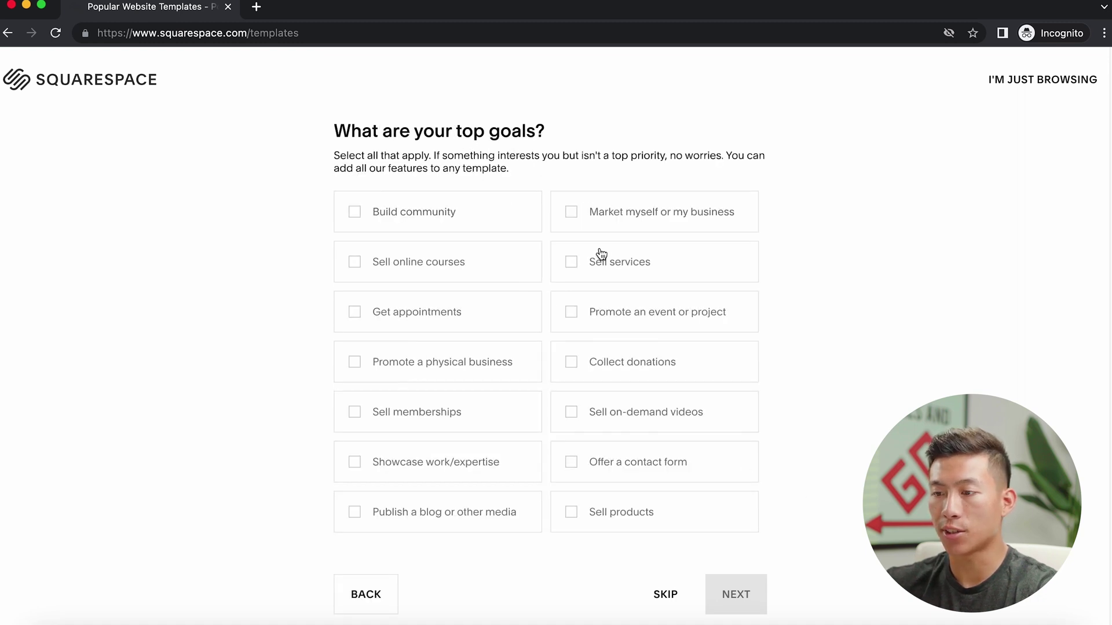
{"action": "left_click", "coordinate": [613, 265]}
{"action": "left_click", "coordinate": [646, 463]}
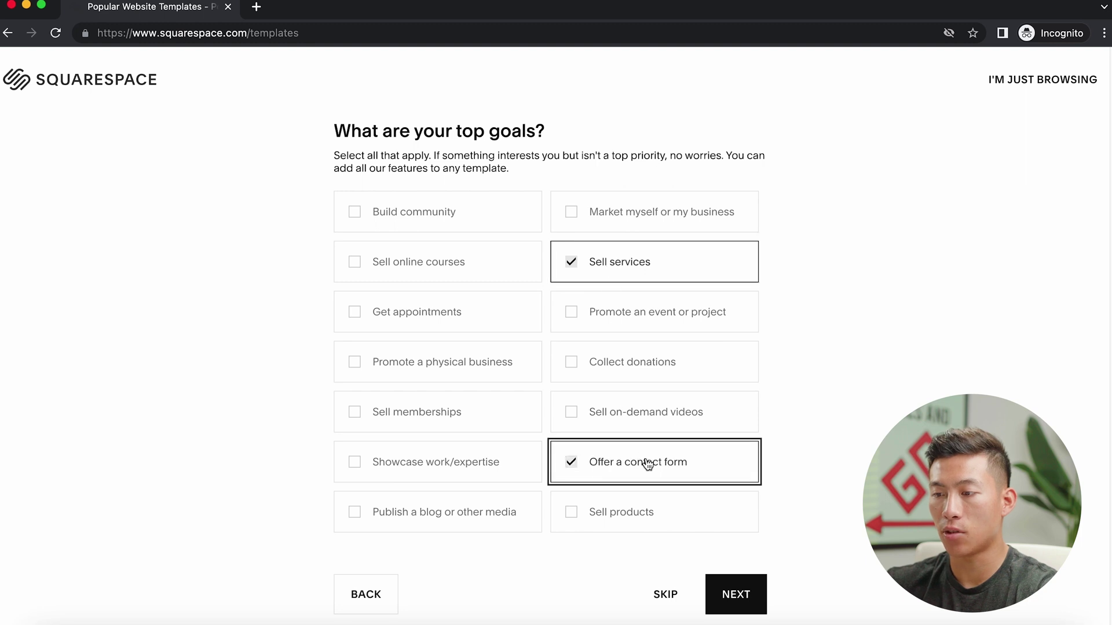
{"action": "left_click", "coordinate": [736, 595]}
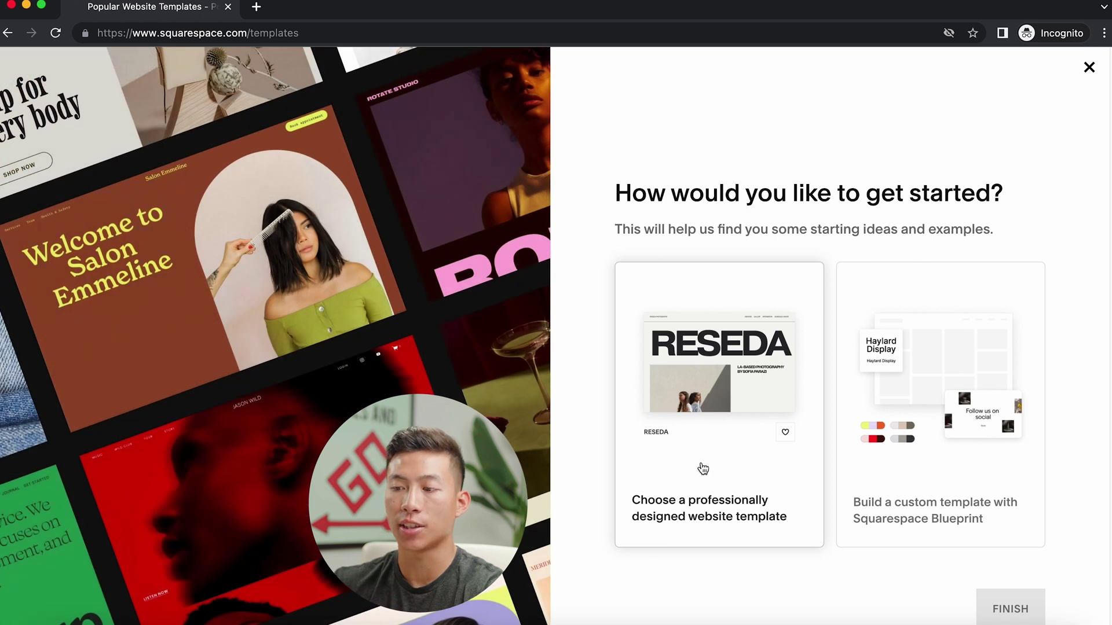
{"action": "left_click", "coordinate": [736, 453]}
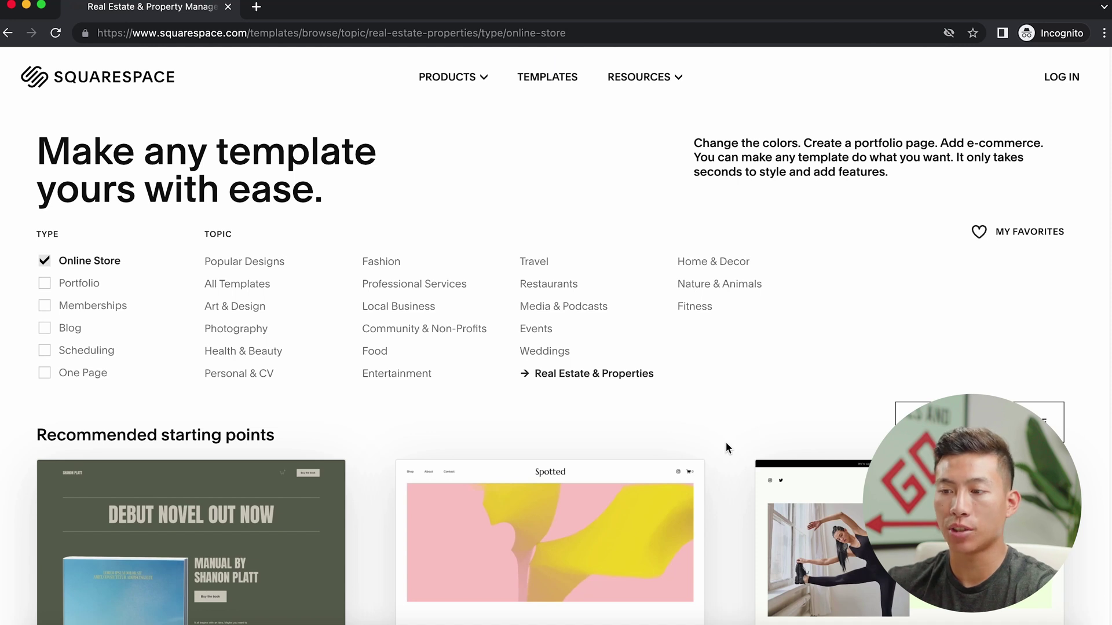
Uncheck the Online Store type filter in the template list
{"action": "scroll", "coordinate": [726, 444], "scroll_direction": "down", "scroll_amount": 5}
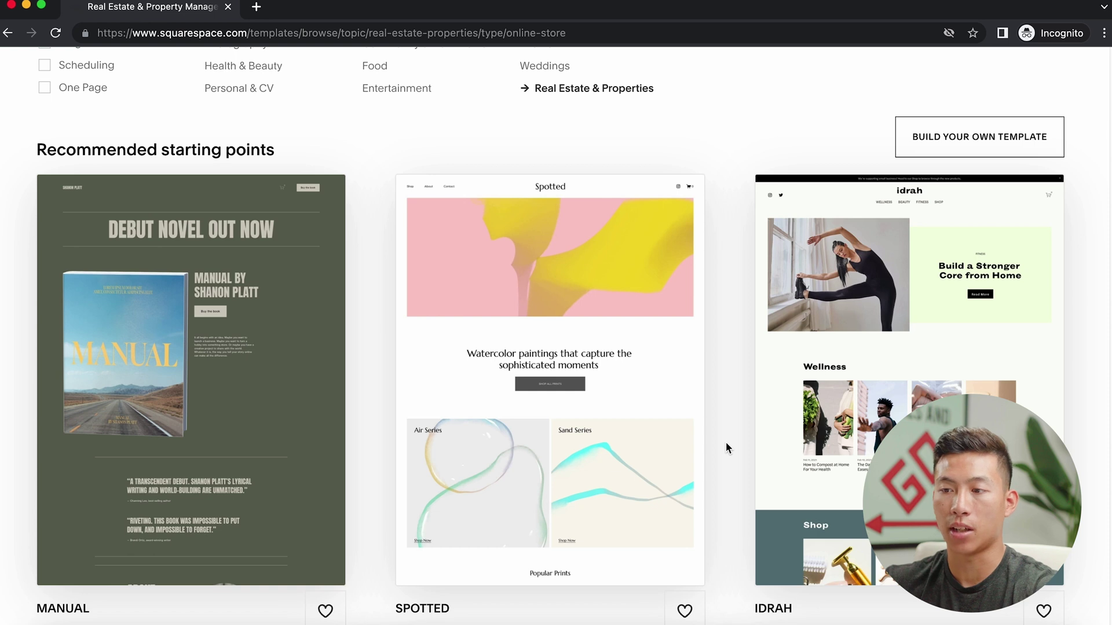
{"action": "scroll", "coordinate": [726, 447], "scroll_direction": "down", "scroll_amount": 10}
{"action": "scroll", "coordinate": [725, 443], "scroll_direction": "down", "scroll_amount": 15}
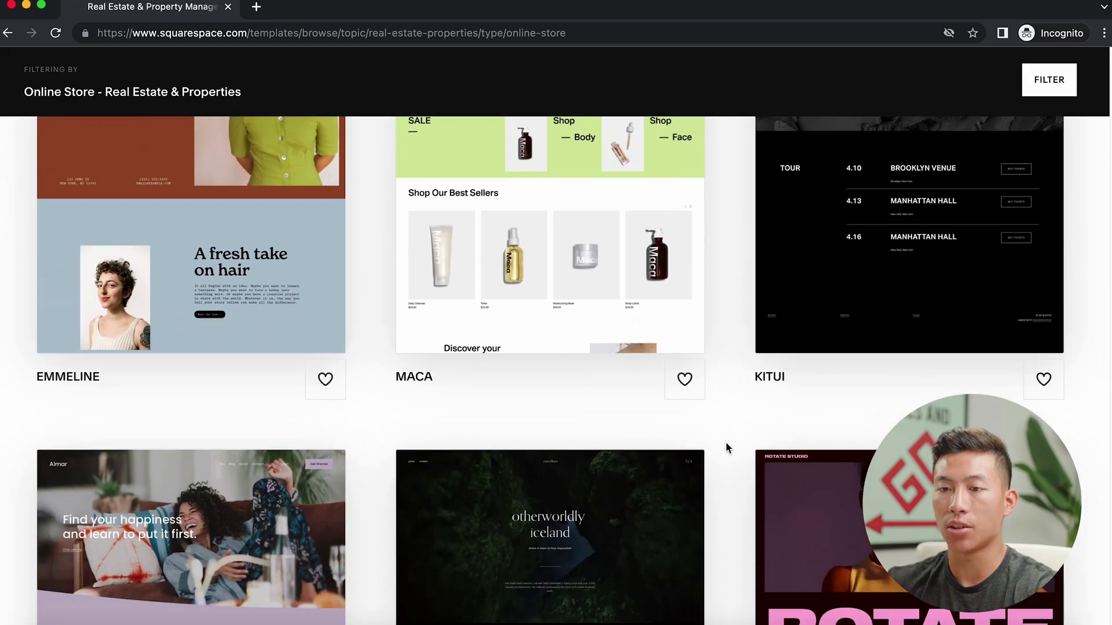
{"action": "scroll", "coordinate": [726, 445], "scroll_direction": "down", "scroll_amount": 10}
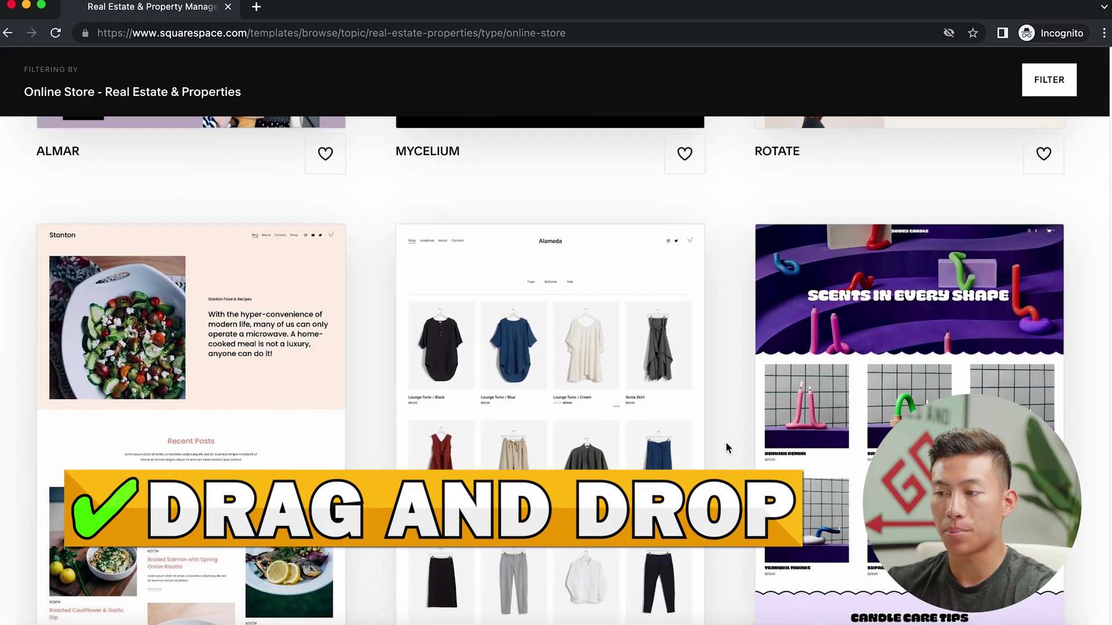
{"action": "scroll", "coordinate": [725, 442], "scroll_direction": "down", "scroll_amount": 15}
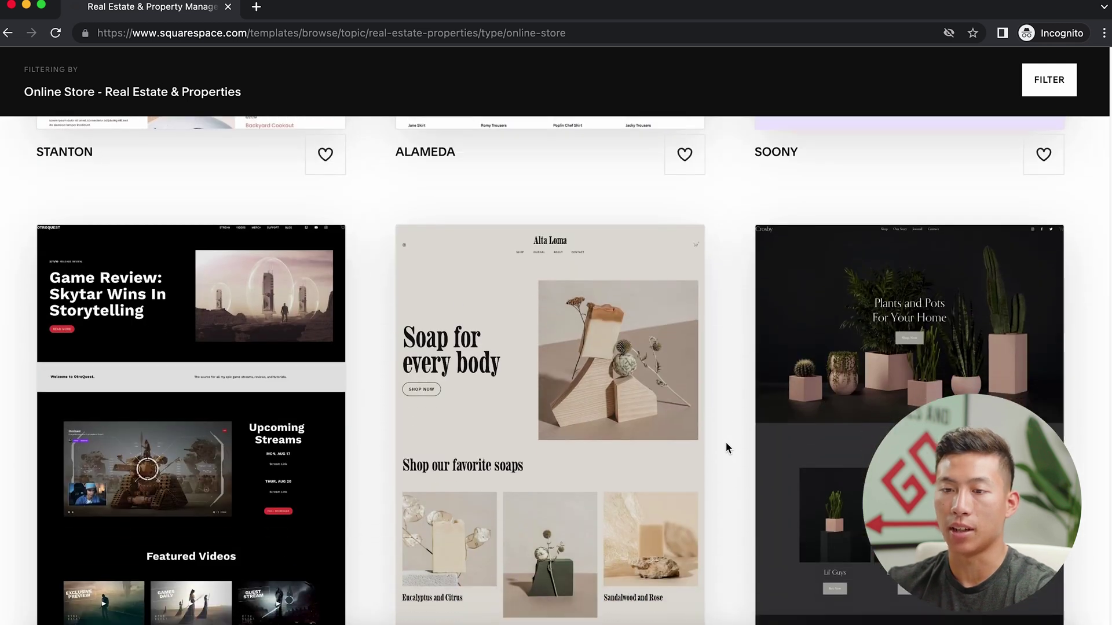
{"action": "scroll", "coordinate": [725, 442], "scroll_direction": "up", "scroll_amount": 20}
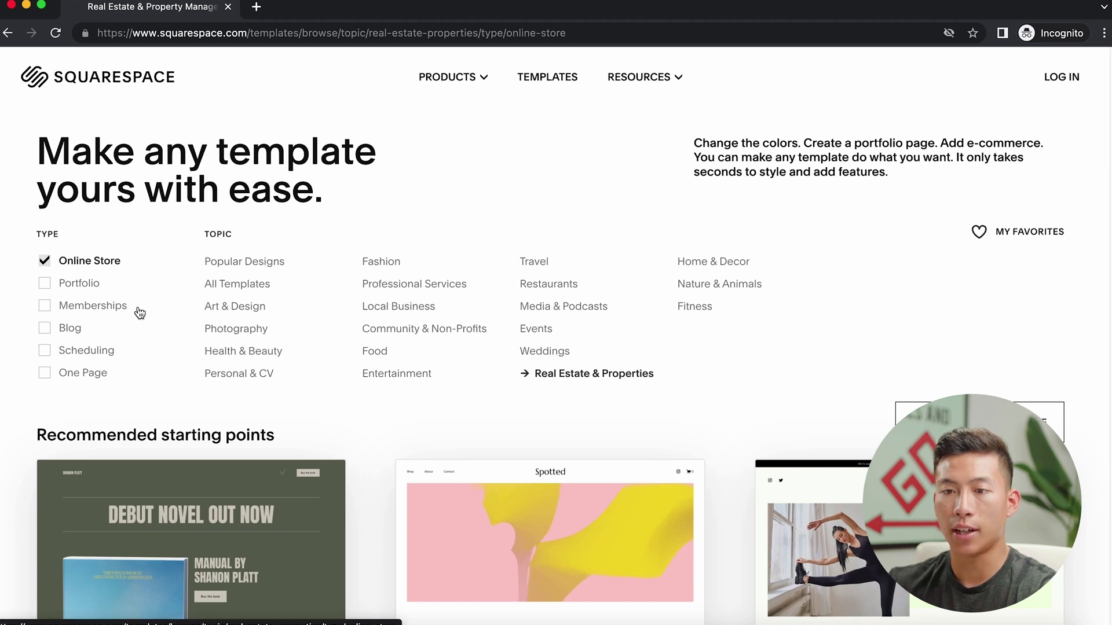
{"action": "left_click", "coordinate": [87, 261]}
{"action": "scroll", "coordinate": [362, 464], "scroll_direction": "down", "scroll_amount": 5}
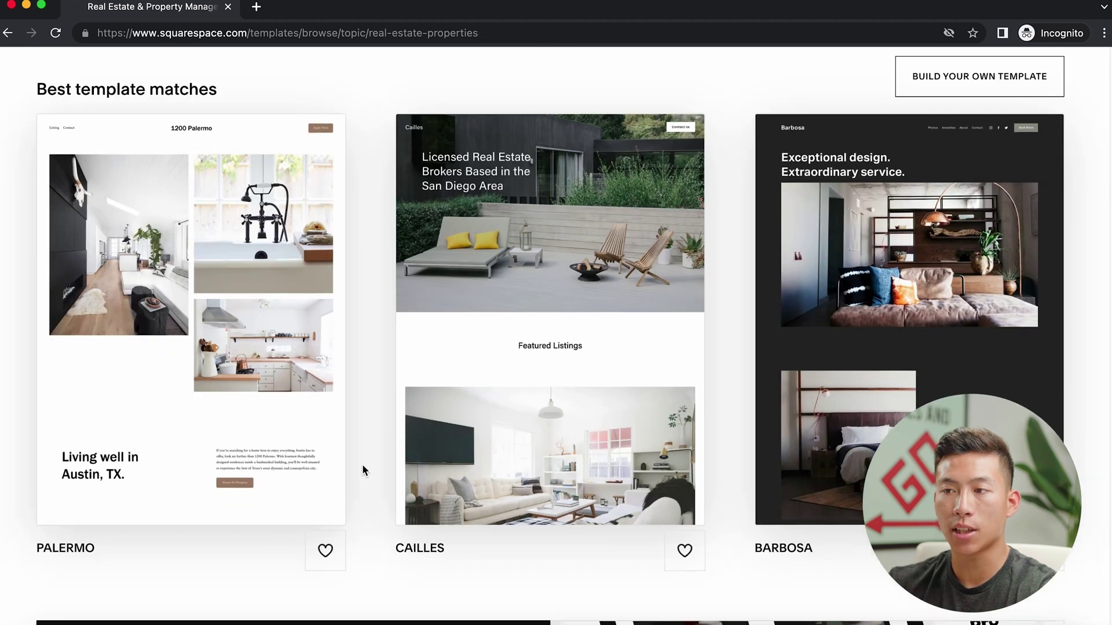
{"action": "scroll", "coordinate": [363, 471], "scroll_direction": "up", "scroll_amount": 2}
{"action": "scroll", "coordinate": [363, 471], "scroll_direction": "down", "scroll_amount": 3}
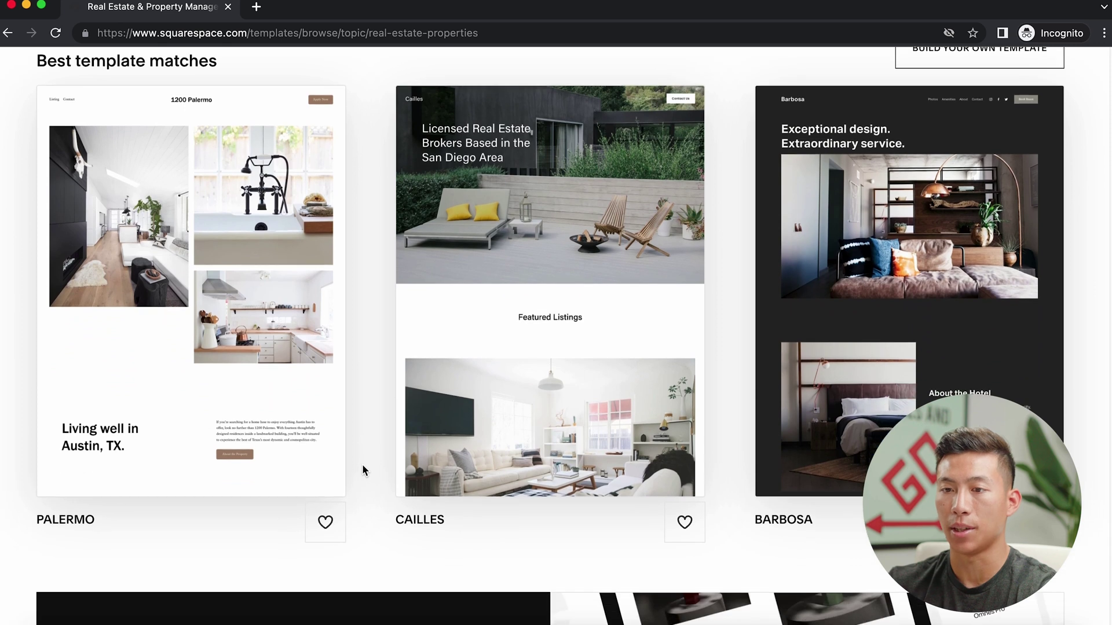
Return to the Real Estate & Properties grid and preview the Hidano template
{"action": "key", "text": "super+bracketleft"}
{"action": "mouse_move", "coordinate": [294, 313]}
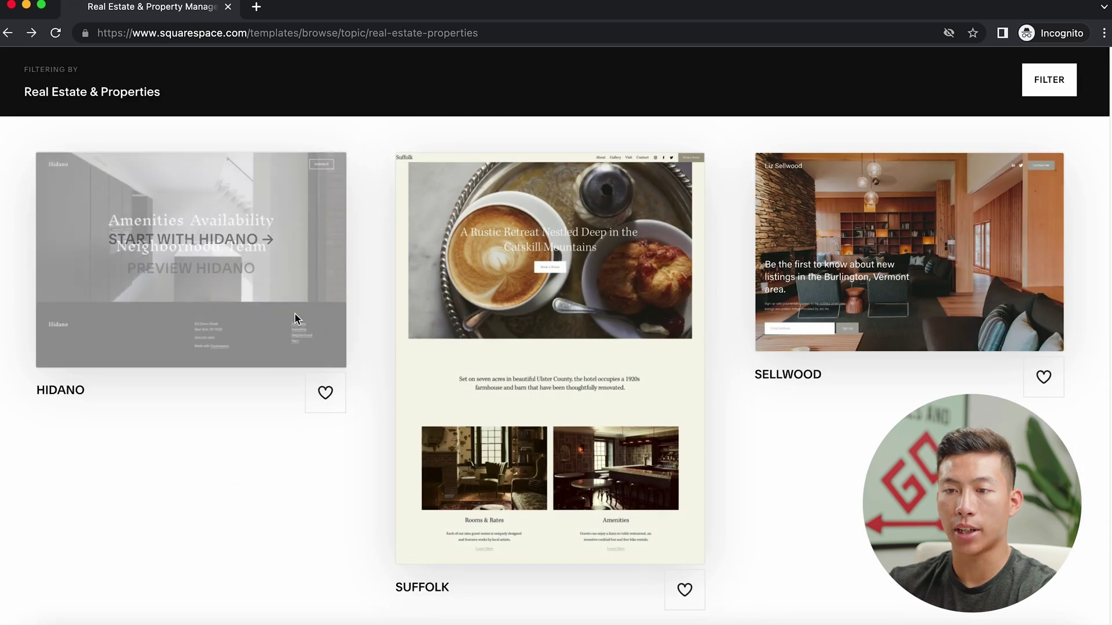
{"action": "left_click", "coordinate": [193, 281]}
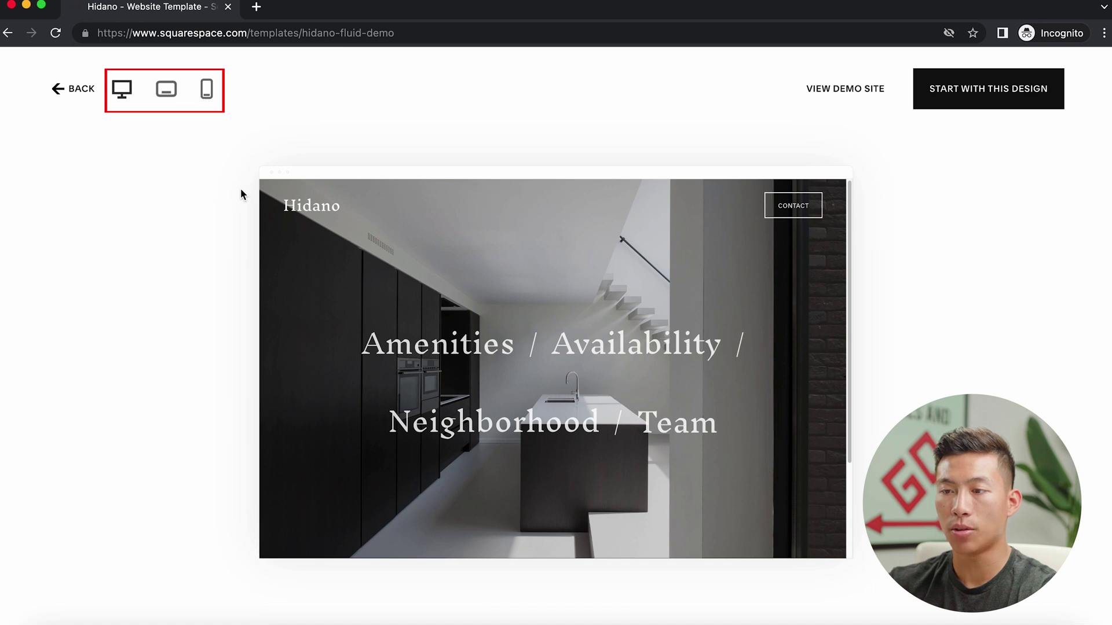
View the Hidano template in mobile layout, then choose Start With This Design
{"action": "left_click", "coordinate": [206, 89]}
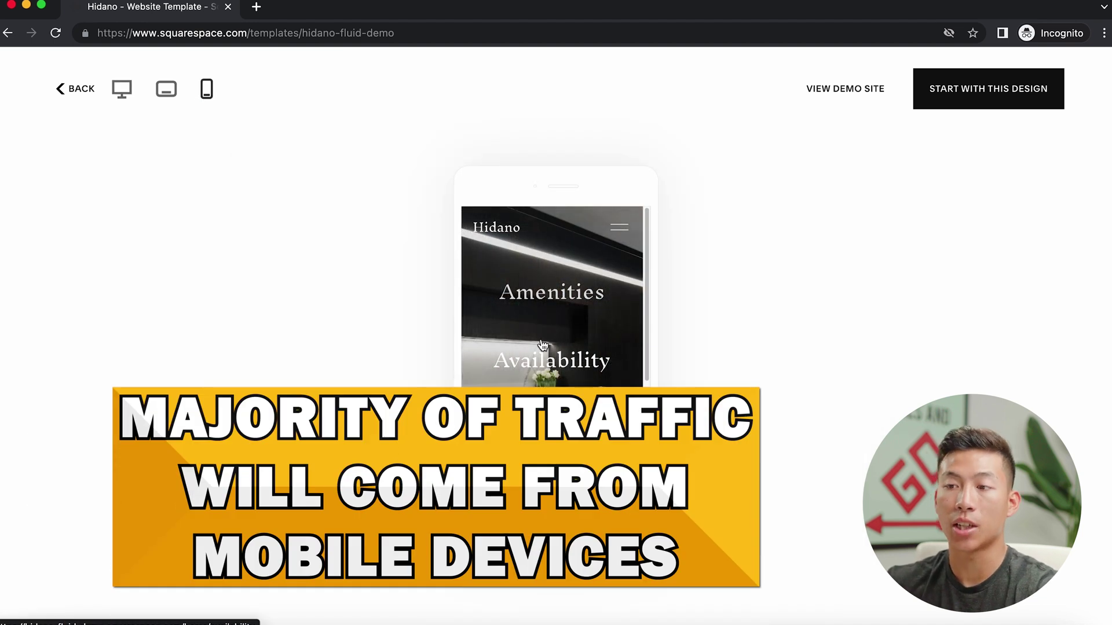
{"action": "scroll", "coordinate": [542, 345], "scroll_direction": "down", "scroll_amount": 5}
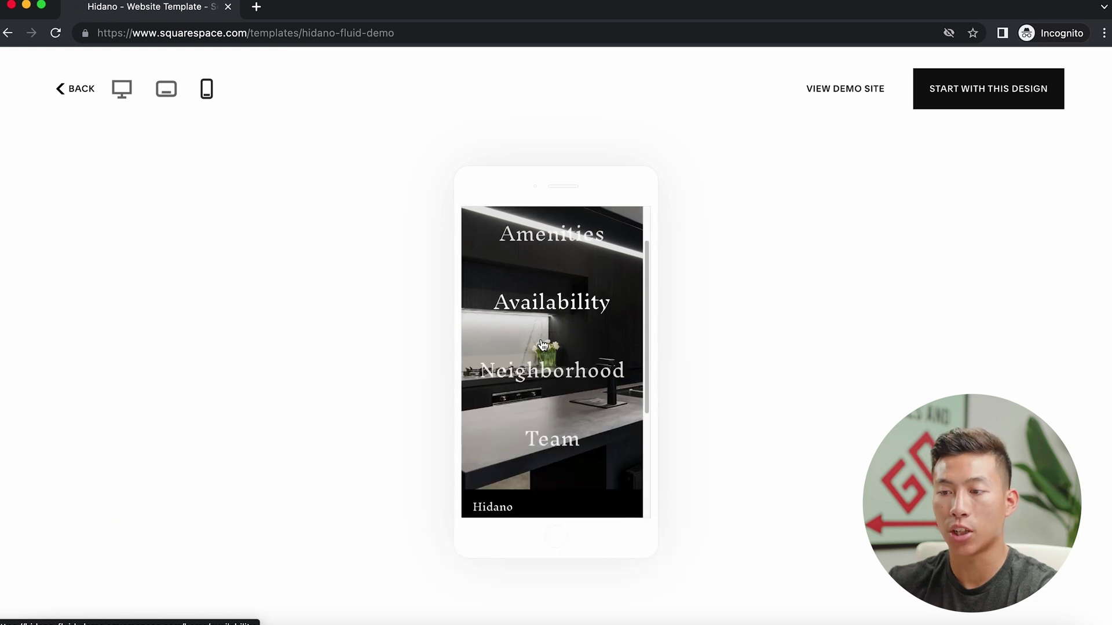
{"action": "scroll", "coordinate": [541, 339], "scroll_direction": "down", "scroll_amount": 3}
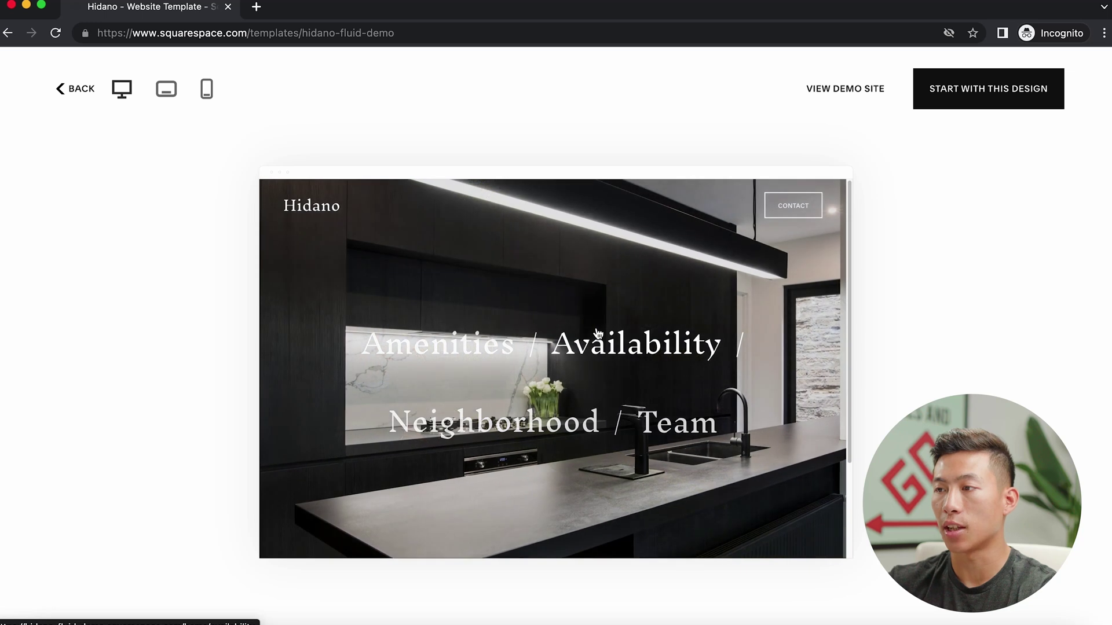
{"action": "left_click", "coordinate": [986, 104]}
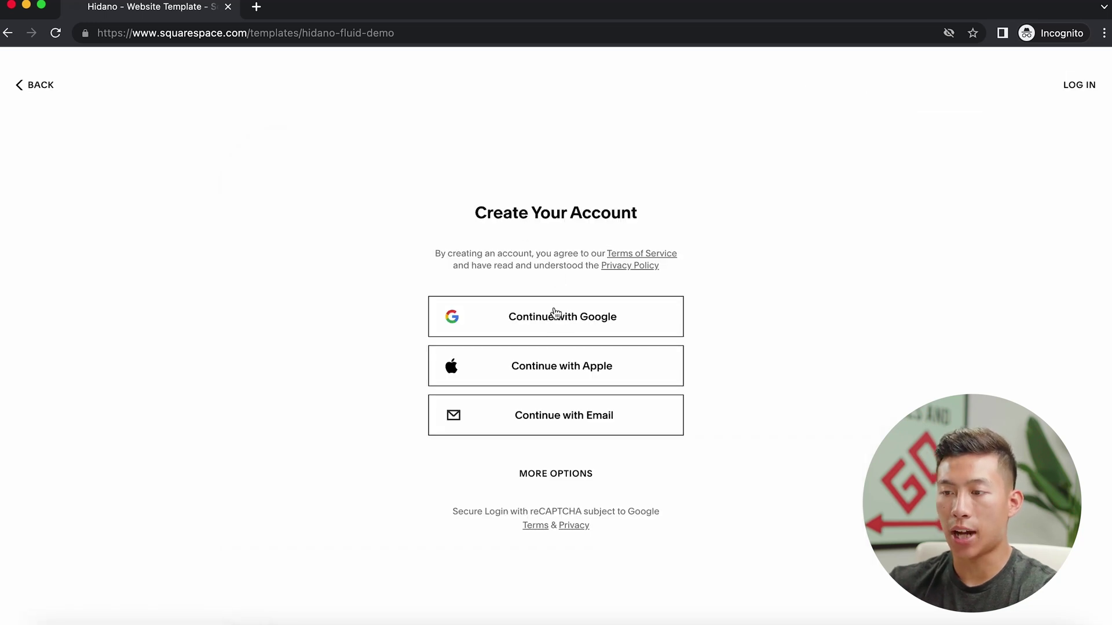
Sign up by email, title the site 'Airbnb Test', finish setup, and open the Asset Library
{"action": "left_click", "coordinate": [632, 418]}
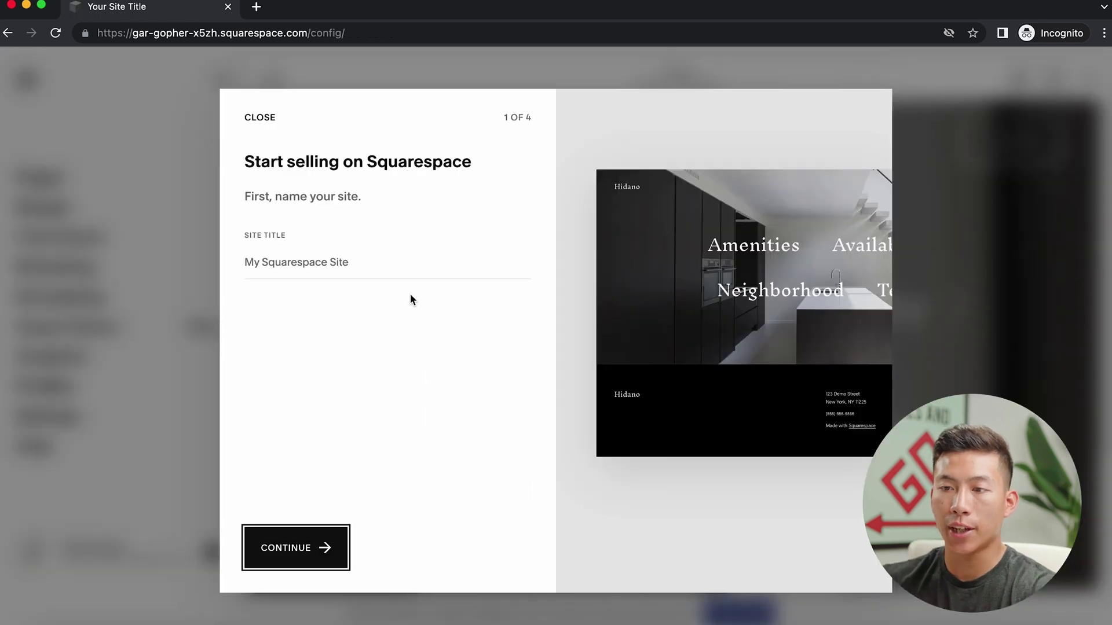
{"action": "left_click", "coordinate": [284, 262]}
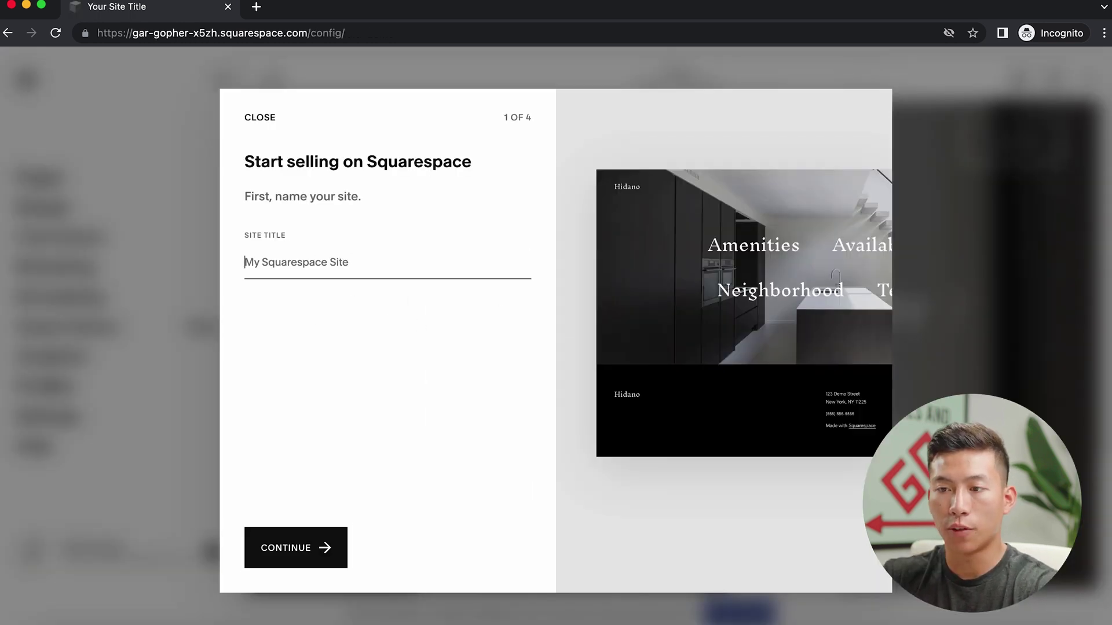
{"action": "type", "text": "Airbnb Test"}
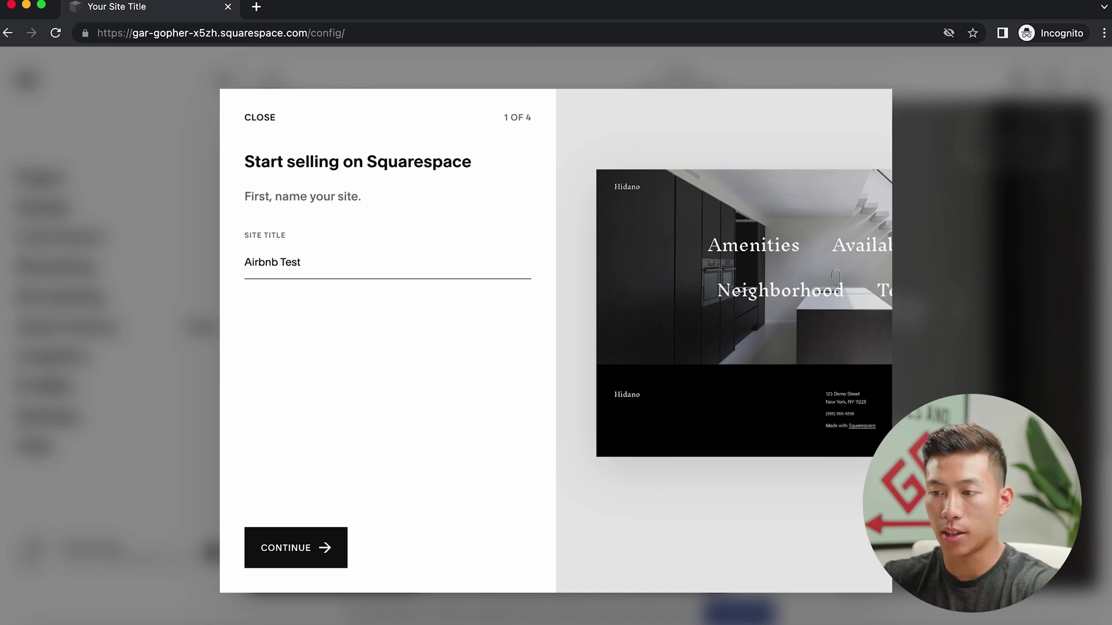
{"action": "left_click", "coordinate": [299, 547]}
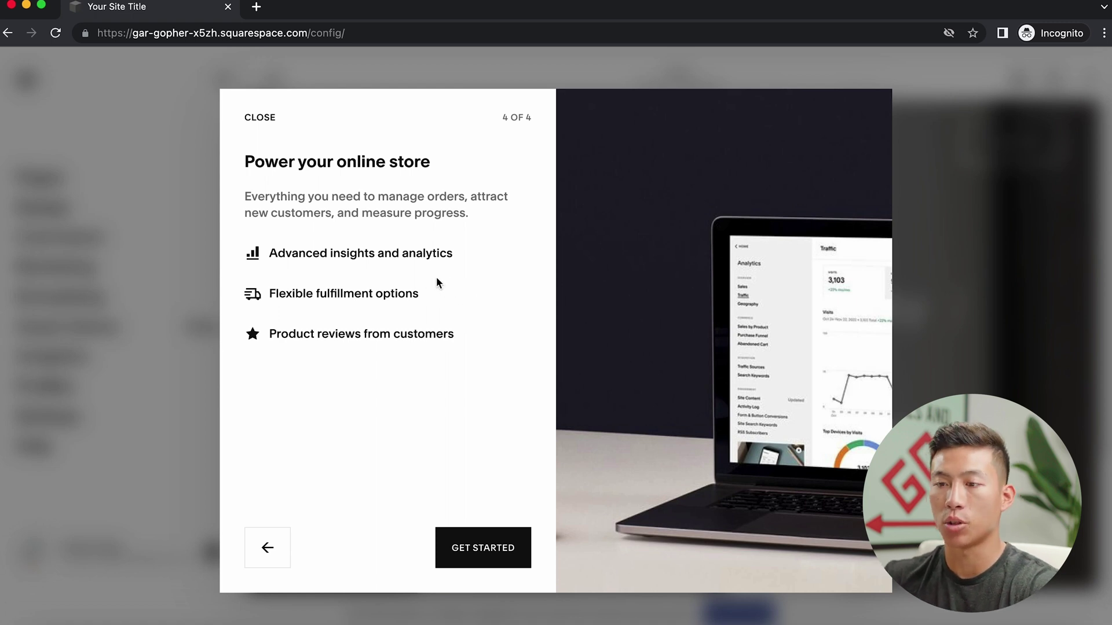
{"action": "left_click", "coordinate": [585, 63]}
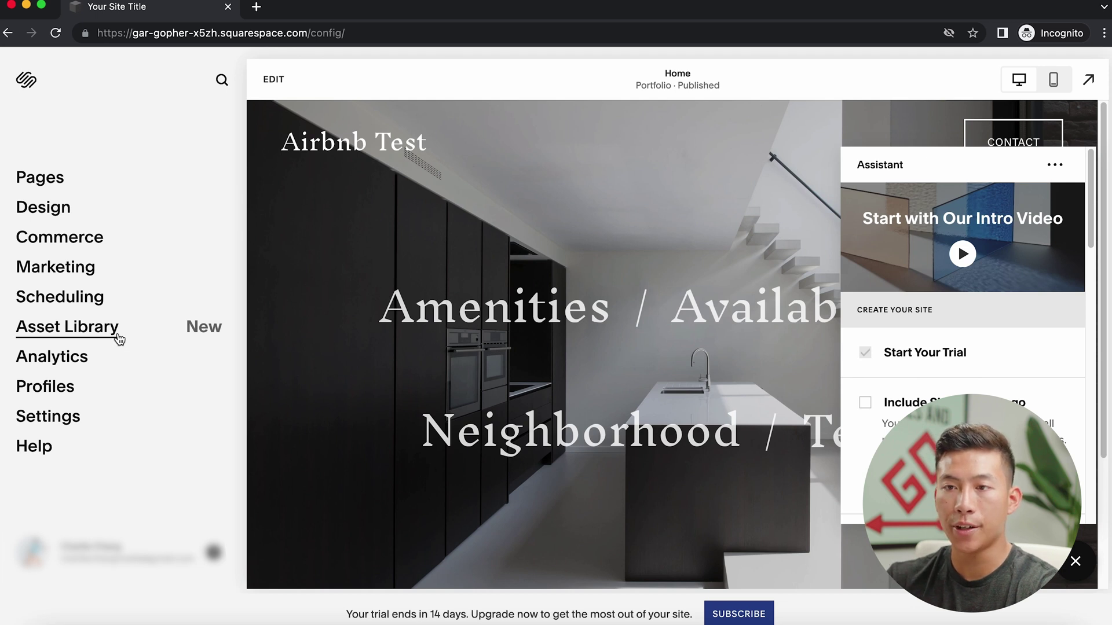
{"action": "left_click", "coordinate": [87, 328]}
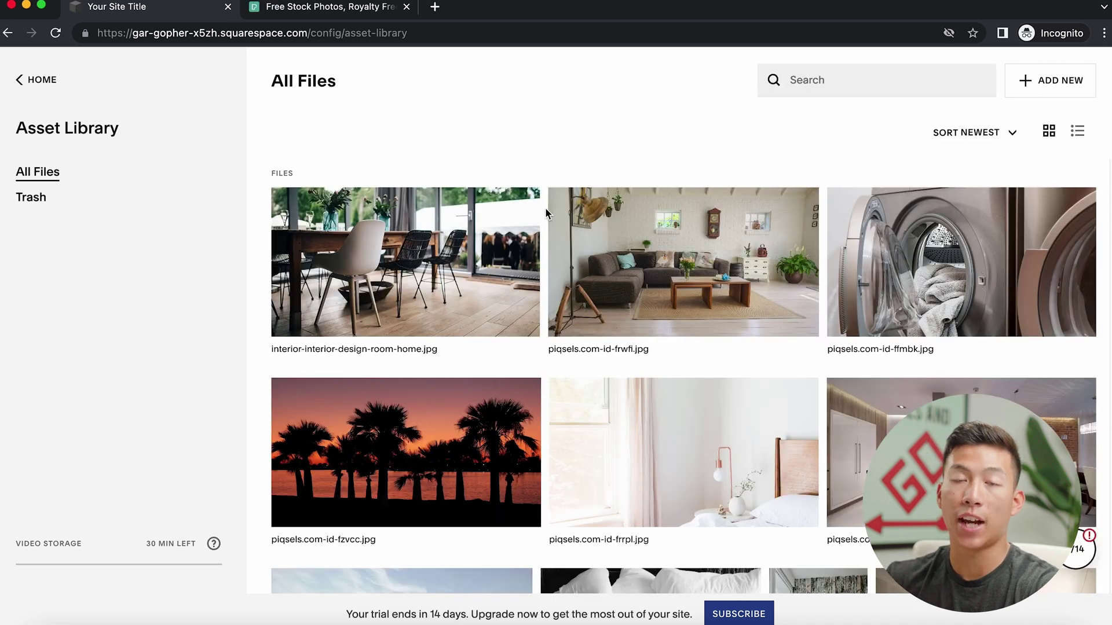
Switch to the Pexels stock photo tab and browse its photos
{"action": "left_click", "coordinate": [343, 12]}
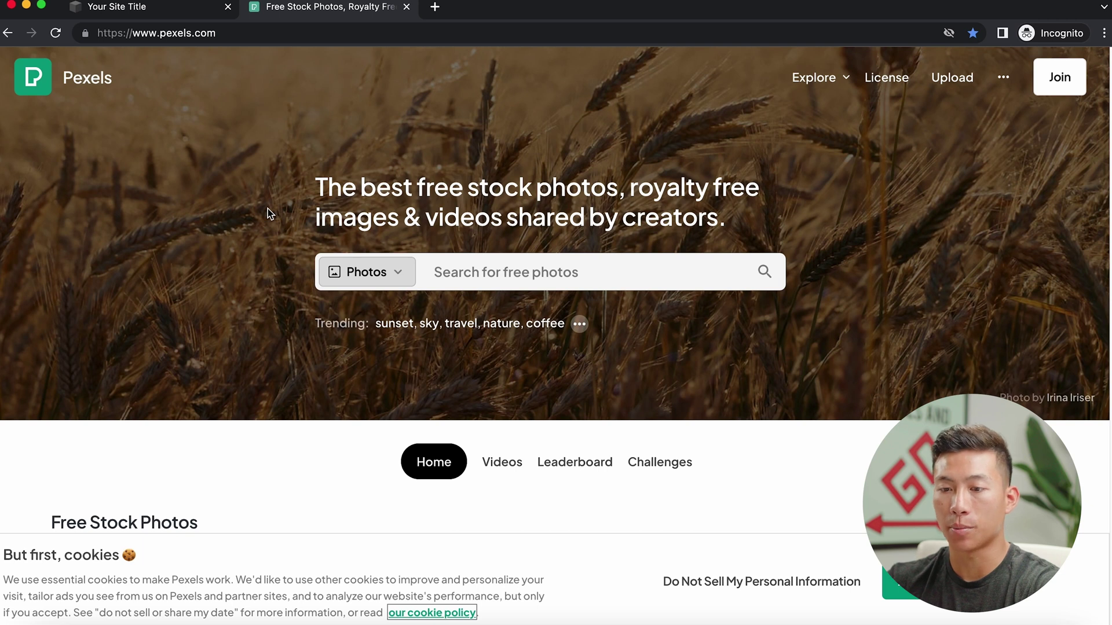
{"action": "scroll", "coordinate": [268, 210], "scroll_direction": "down", "scroll_amount": 5}
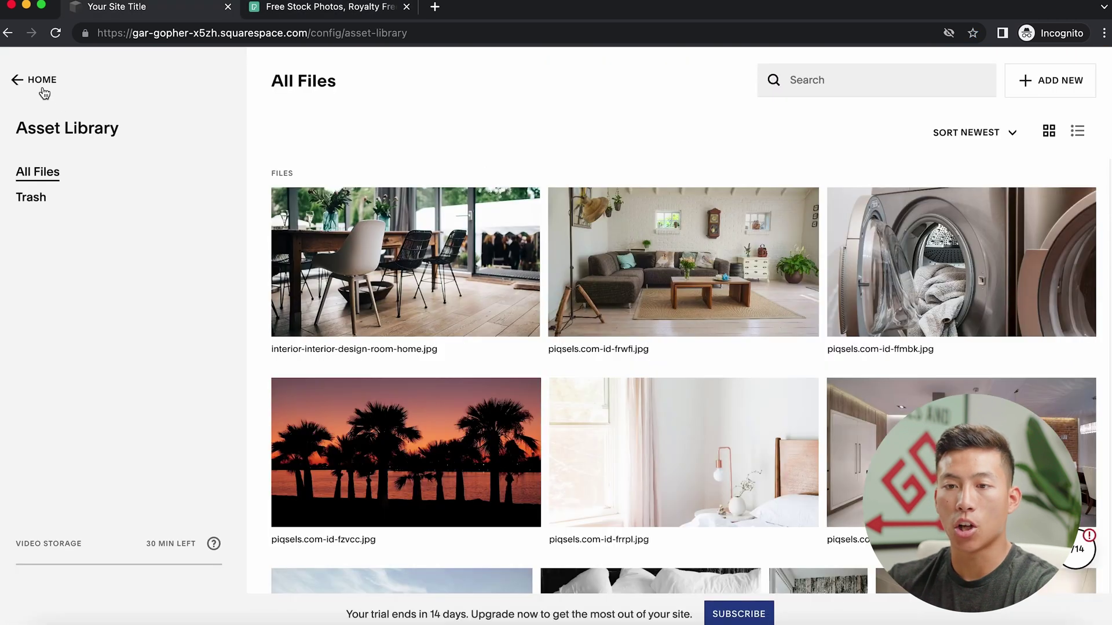
Open Settings > Domains and bring up the Select a Plan page via GET A DOMAIN
{"action": "left_click", "coordinate": [42, 87]}
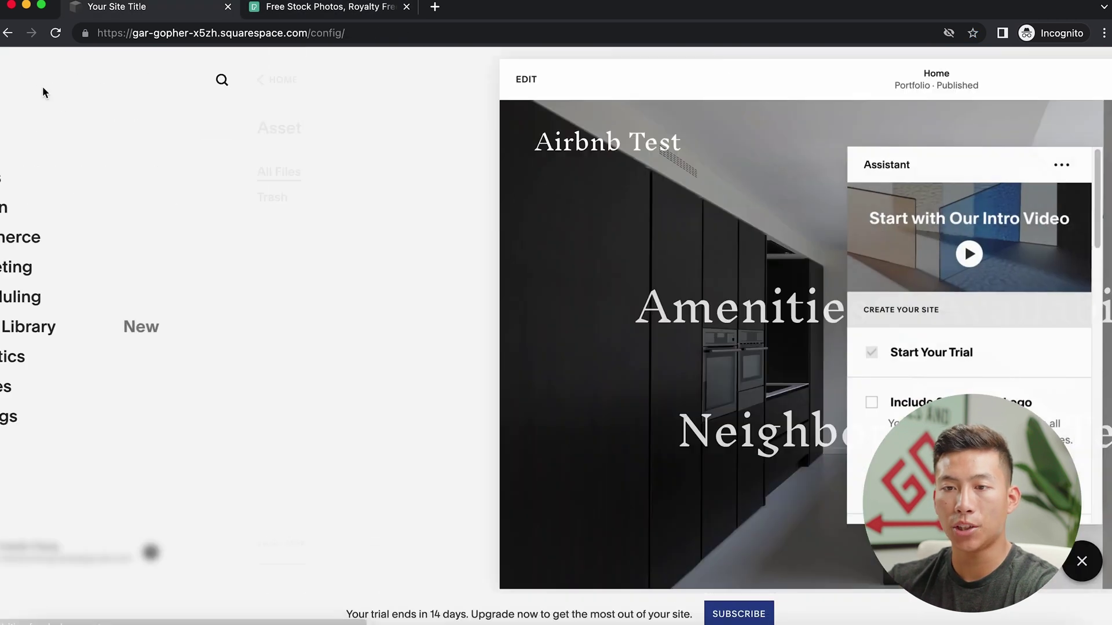
{"action": "left_click", "coordinate": [69, 424]}
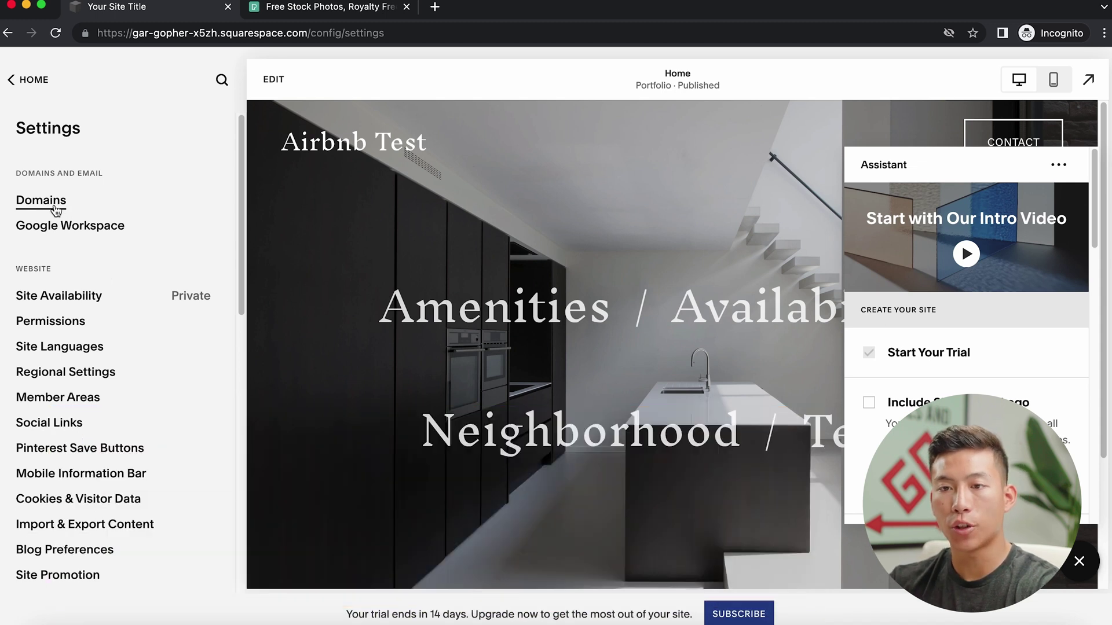
{"action": "left_click", "coordinate": [56, 206]}
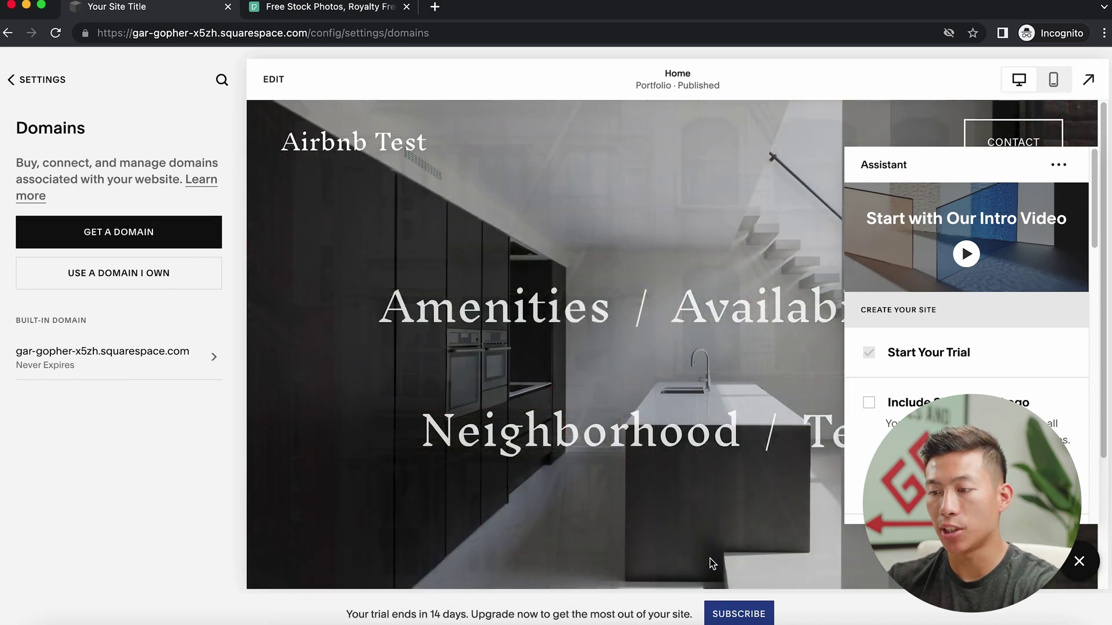
{"action": "left_click", "coordinate": [727, 614]}
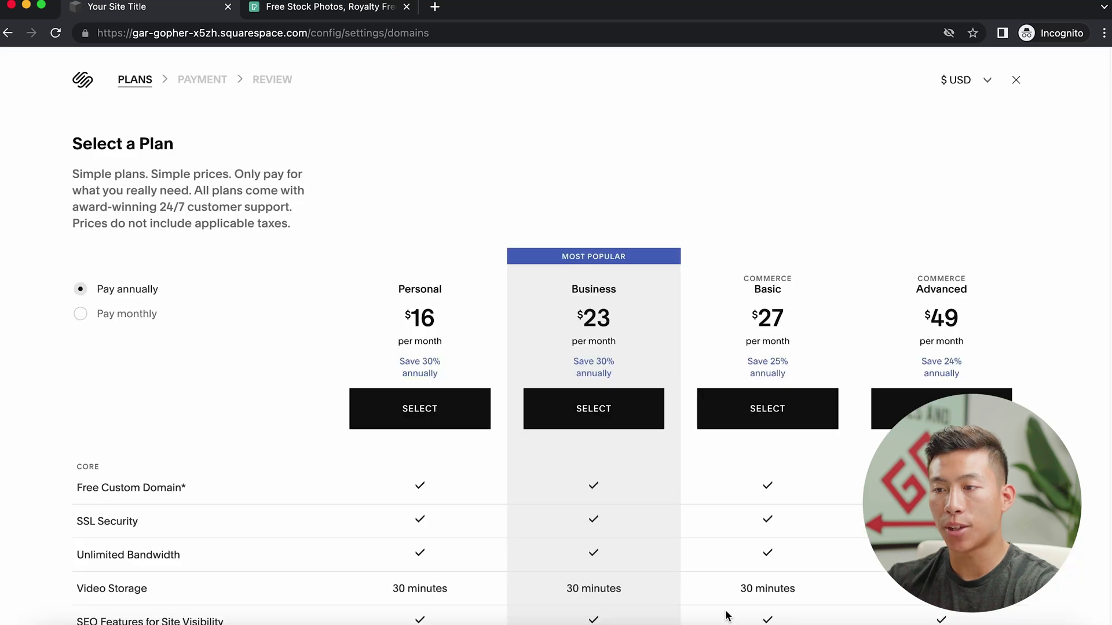
Scroll through the plan table comparing Personal, Business and Commerce features
{"action": "scroll", "coordinate": [689, 361], "scroll_direction": "down", "scroll_amount": 3}
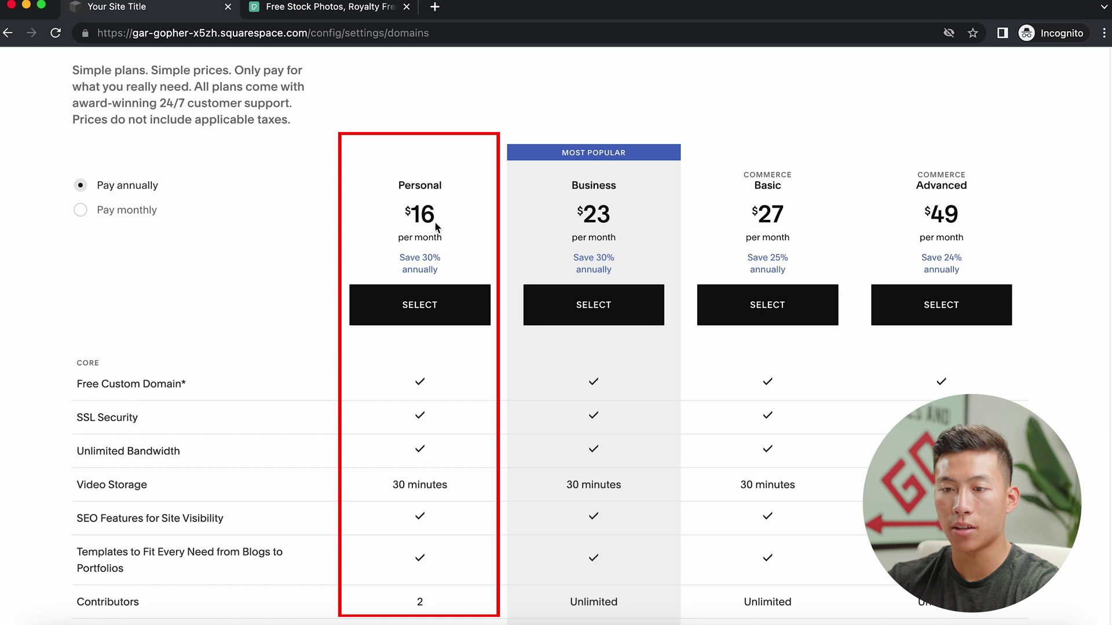
{"action": "mouse_move", "coordinate": [98, 388]}
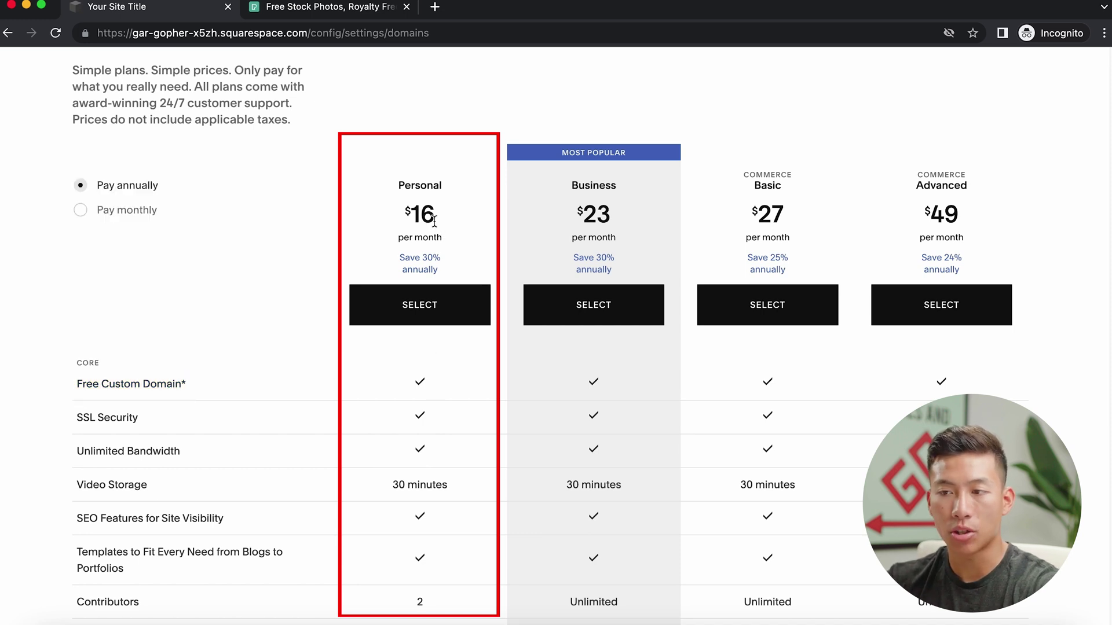
{"action": "scroll", "coordinate": [570, 398], "scroll_direction": "down", "scroll_amount": 6}
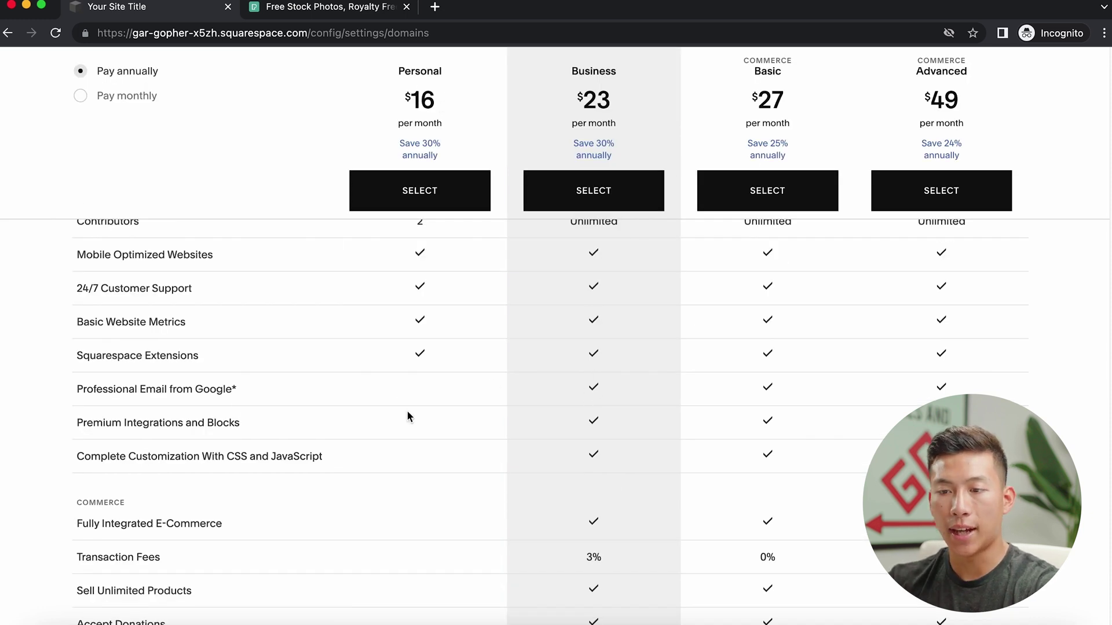
{"action": "scroll", "coordinate": [401, 411], "scroll_direction": "down", "scroll_amount": 2}
{"action": "scroll", "coordinate": [321, 461], "scroll_direction": "down", "scroll_amount": 4}
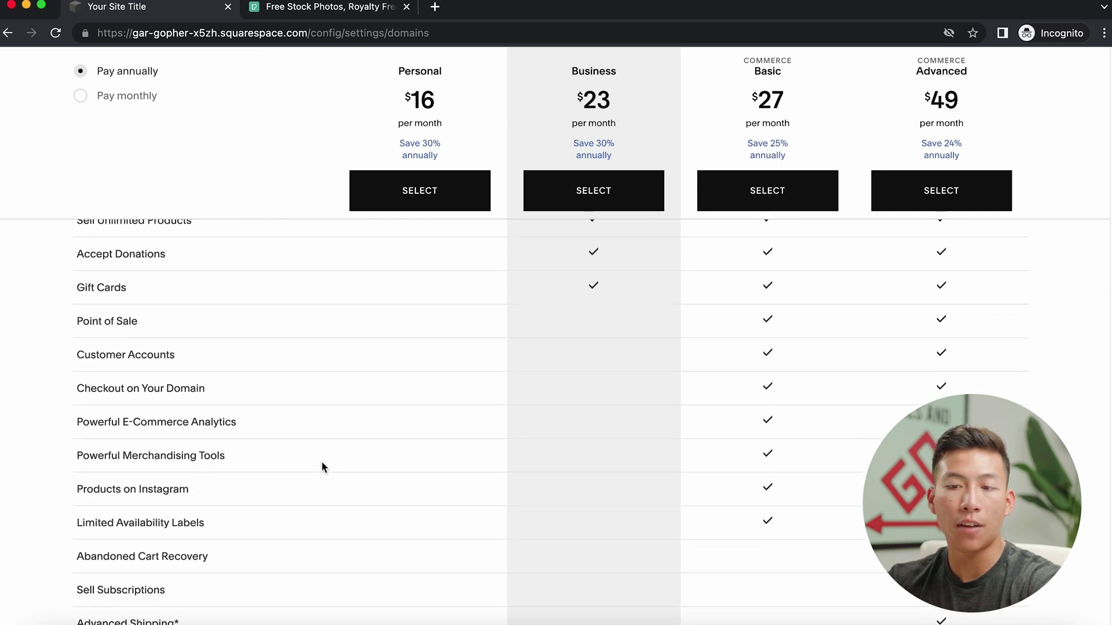
{"action": "scroll", "coordinate": [322, 461], "scroll_direction": "down", "scroll_amount": 5}
{"action": "scroll", "coordinate": [322, 461], "scroll_direction": "up", "scroll_amount": 7}
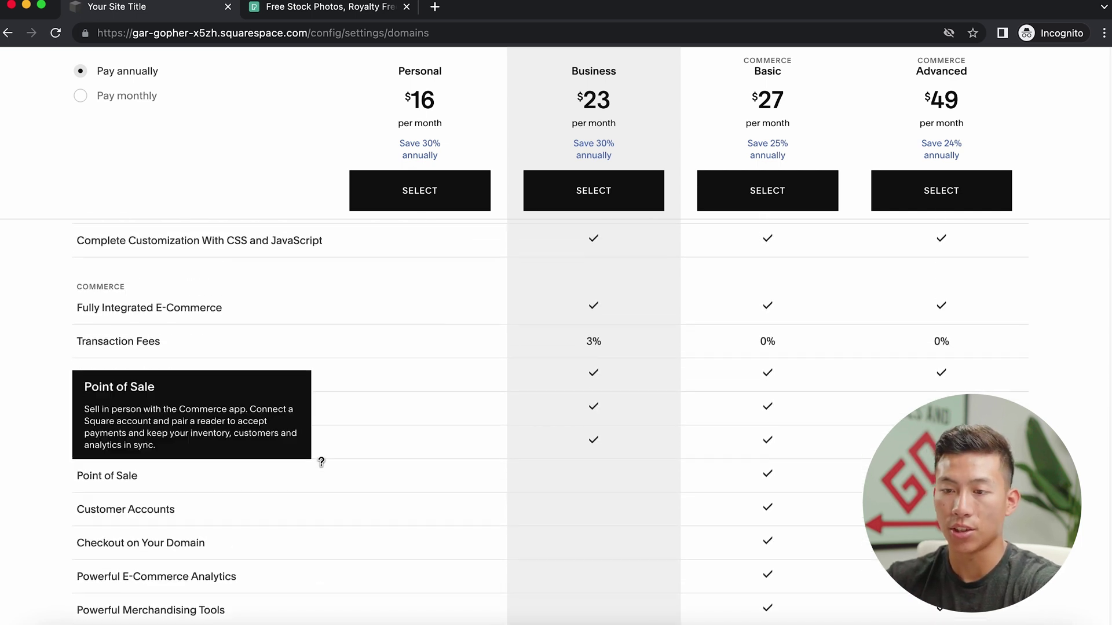
{"action": "scroll", "coordinate": [321, 462], "scroll_direction": "up", "scroll_amount": 2}
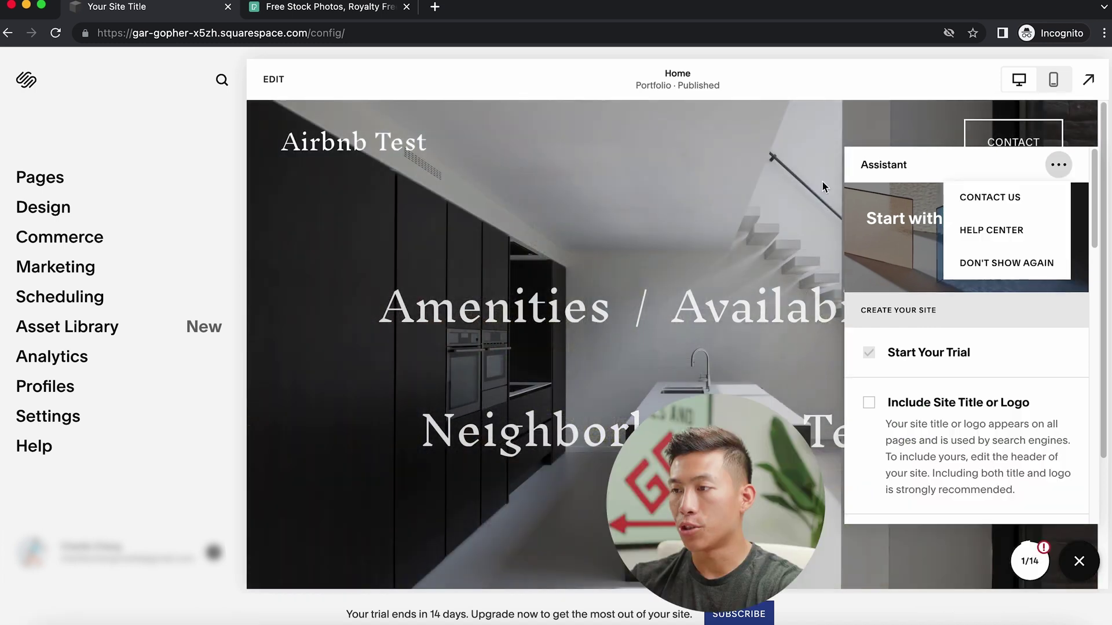
Set the Assistant checklist to Don't Show Again and begin editing the home page
{"action": "left_click", "coordinate": [919, 167]}
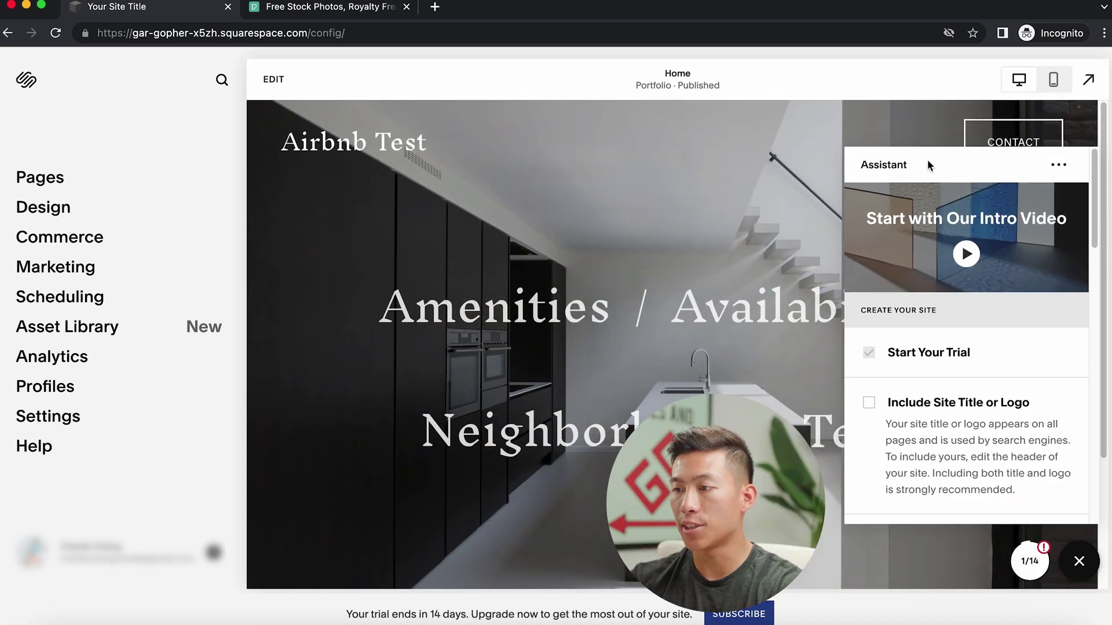
{"action": "scroll", "coordinate": [943, 353], "scroll_direction": "down", "scroll_amount": 10}
{"action": "scroll", "coordinate": [946, 358], "scroll_direction": "up", "scroll_amount": 8}
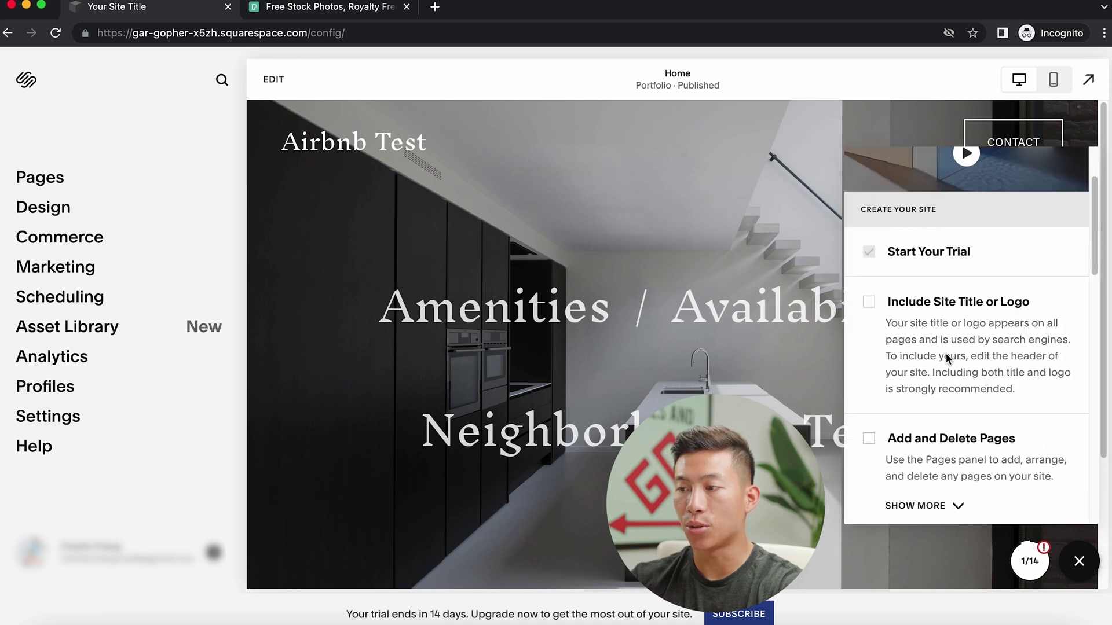
{"action": "scroll", "coordinate": [948, 359], "scroll_direction": "down", "scroll_amount": 12}
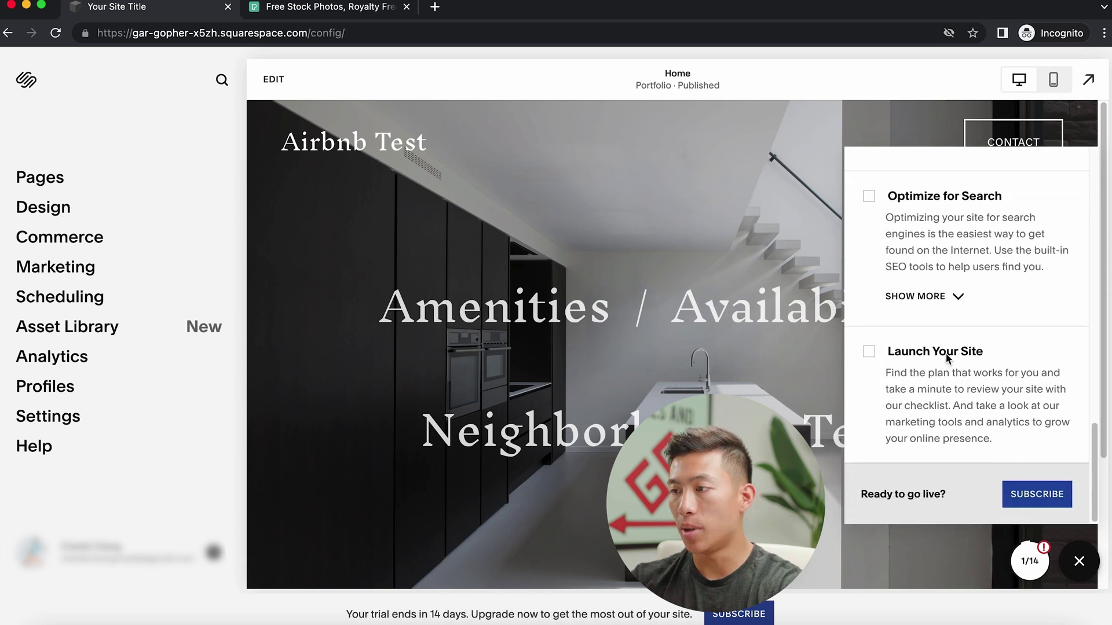
{"action": "scroll", "coordinate": [948, 359], "scroll_direction": "up", "scroll_amount": 14}
{"action": "left_click", "coordinate": [1058, 165]}
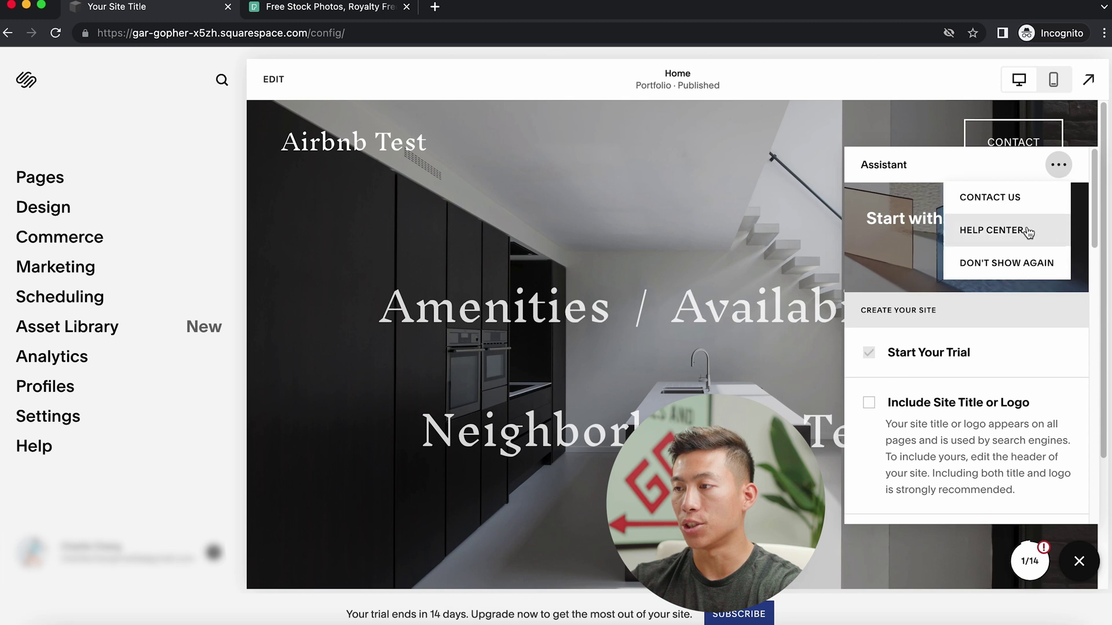
{"action": "left_click", "coordinate": [1015, 263]}
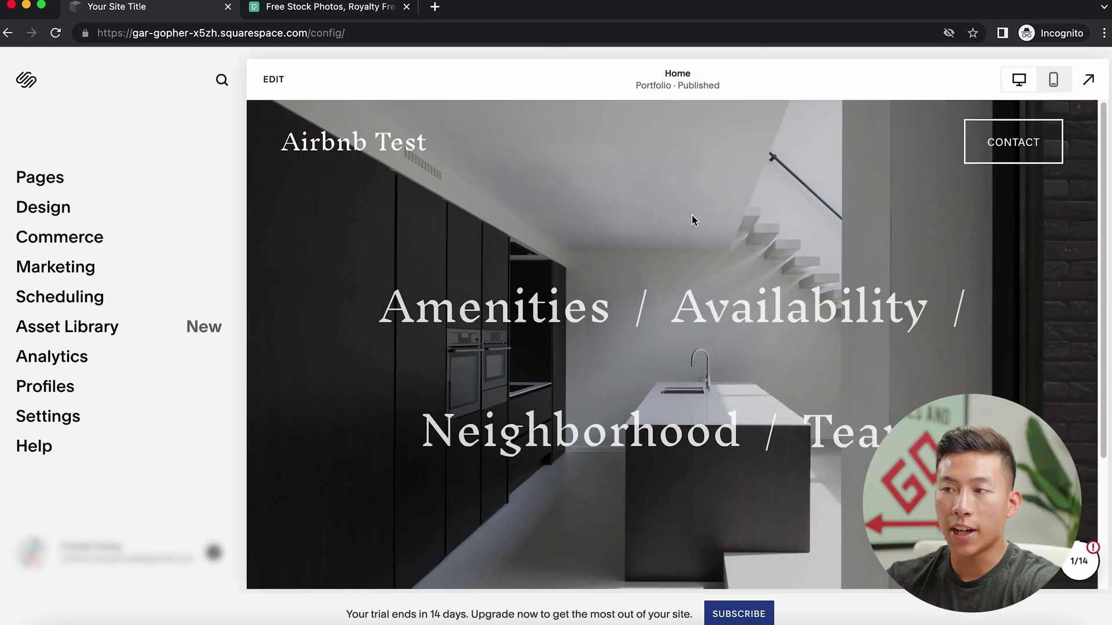
{"action": "left_click", "coordinate": [272, 80]}
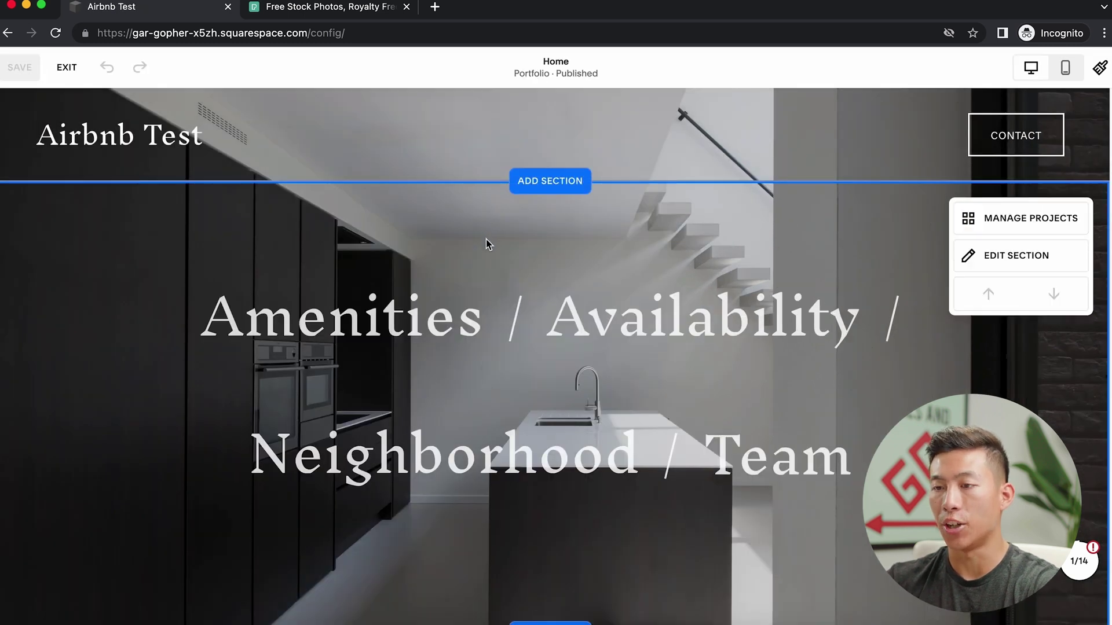
Rename the header button to 'BOOK A STAY', keeping its /contact link
{"action": "mouse_move", "coordinate": [649, 157]}
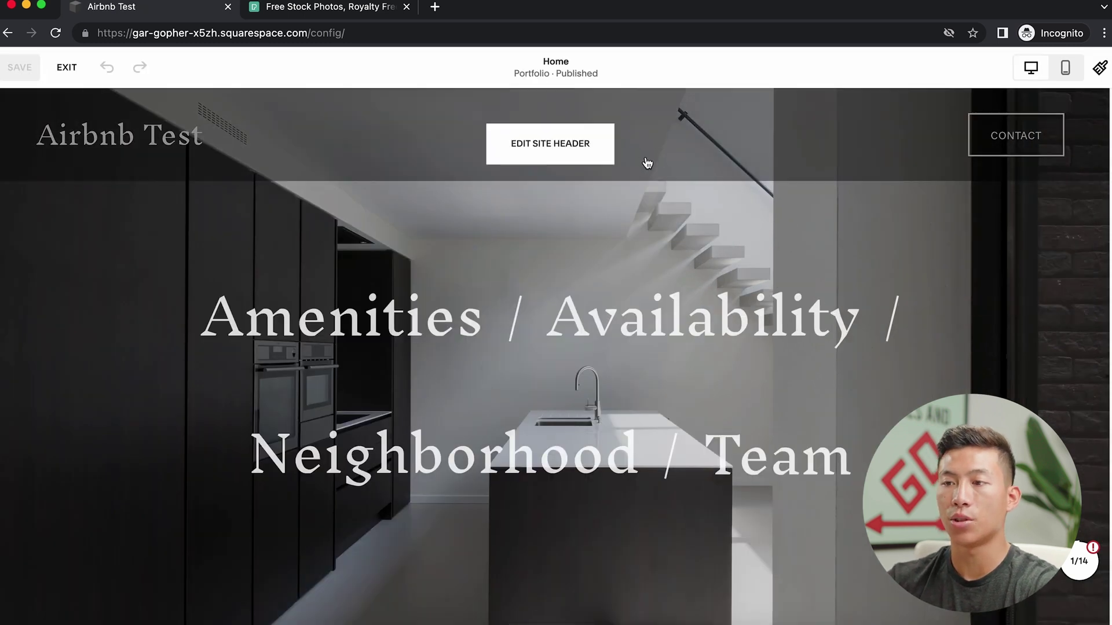
{"action": "left_click", "coordinate": [552, 155]}
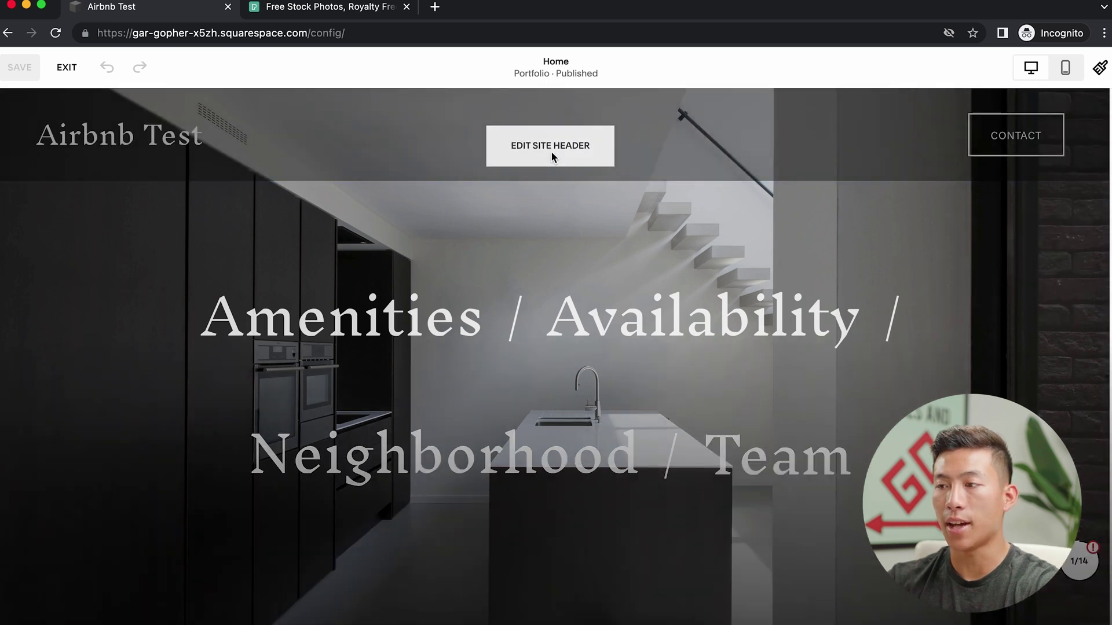
{"action": "left_click", "coordinate": [966, 337]}
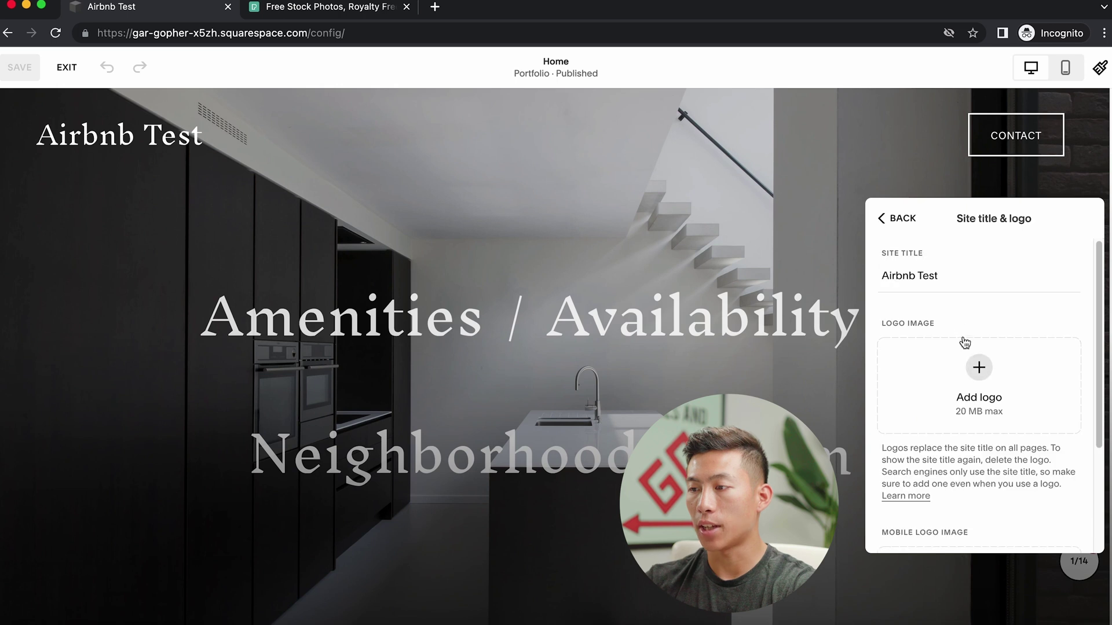
{"action": "scroll", "coordinate": [944, 313], "scroll_direction": "down", "scroll_amount": 3}
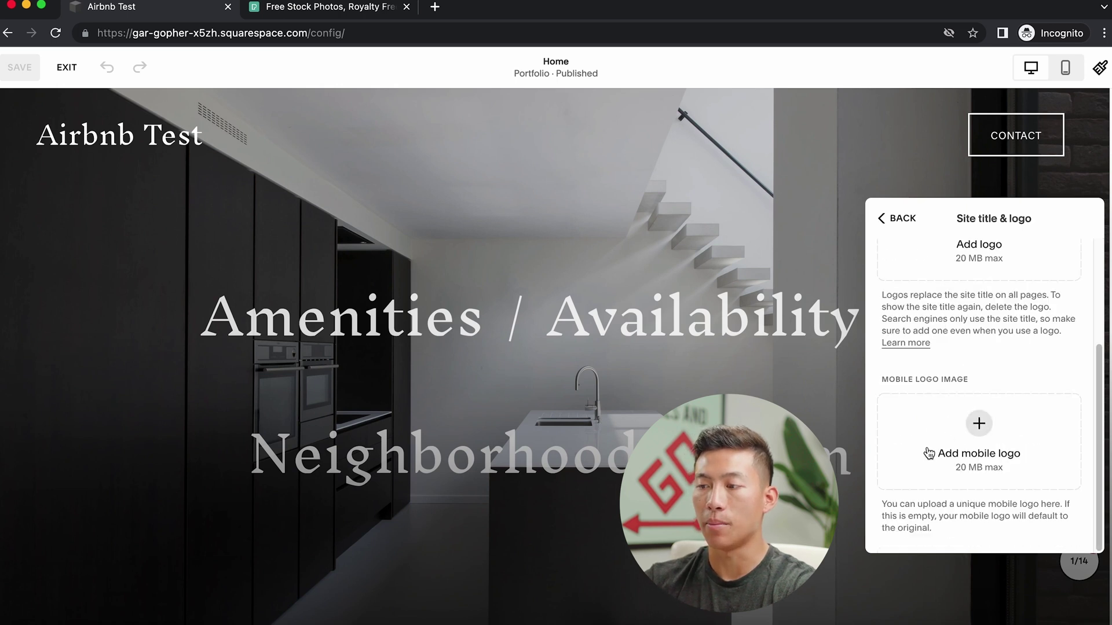
{"action": "left_click", "coordinate": [896, 219]}
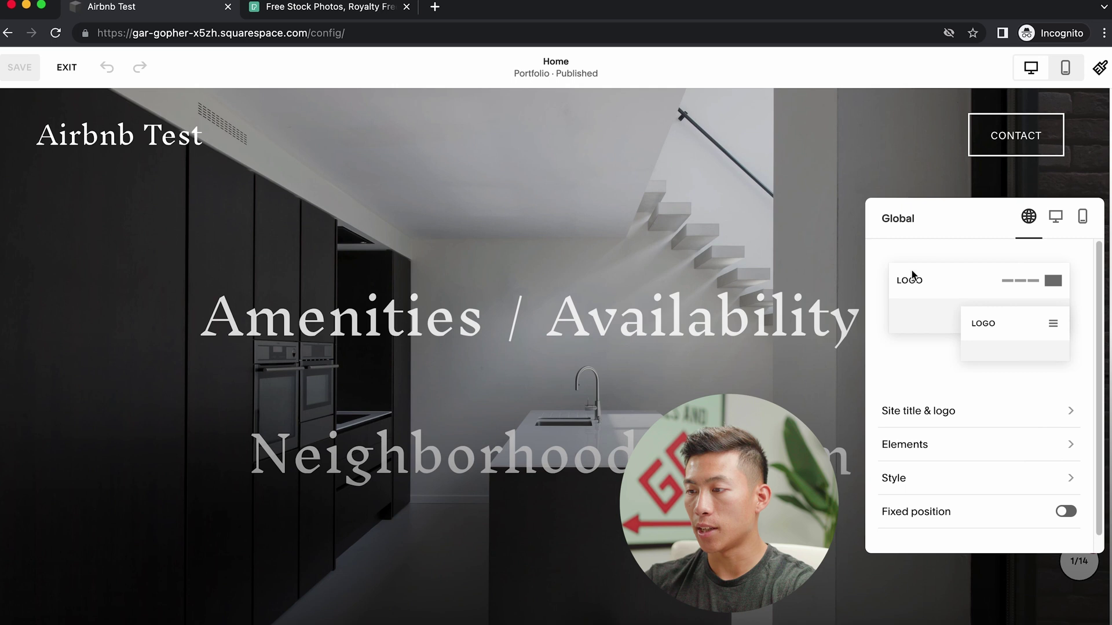
{"action": "left_click", "coordinate": [947, 455]}
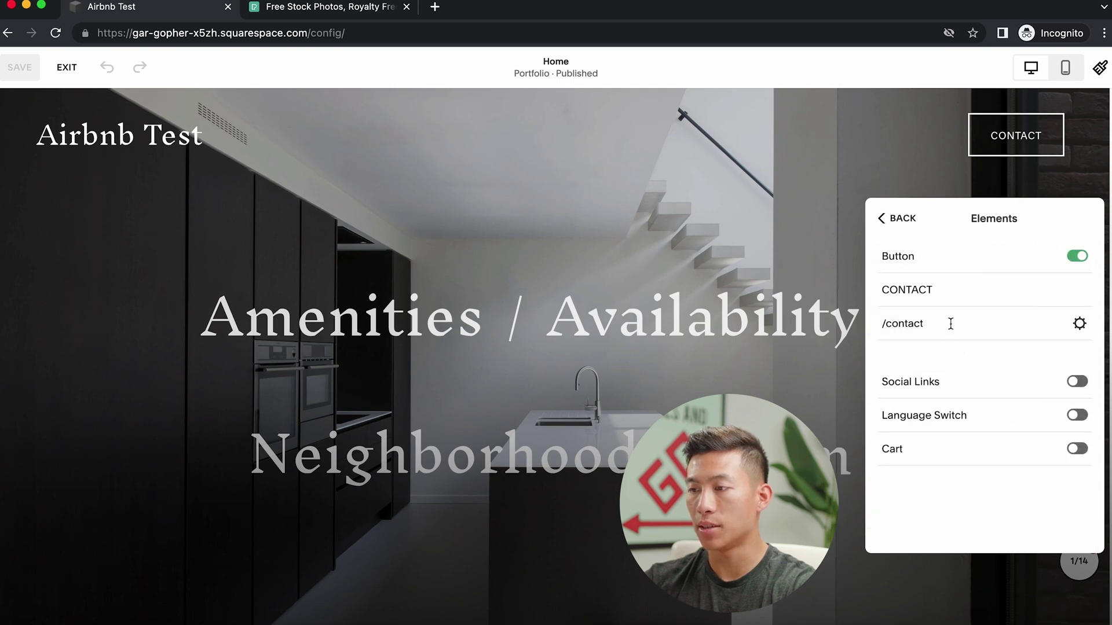
{"action": "triple_click", "coordinate": [906, 289]}
{"action": "type", "text": "Book"}
{"action": "key", "text": "BackSpace"}
{"action": "key", "text": "BackSpace"}
{"action": "key", "text": "BackSpace"}
{"action": "key", "text": "BackSpace"}
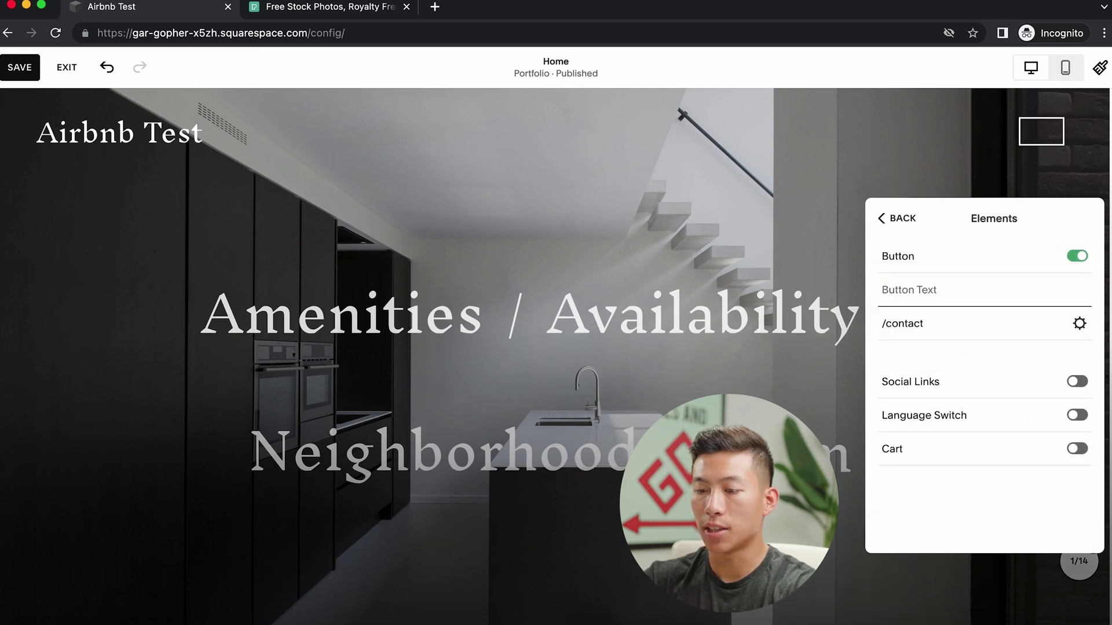
{"action": "type", "text": "BOOK A STAY"}
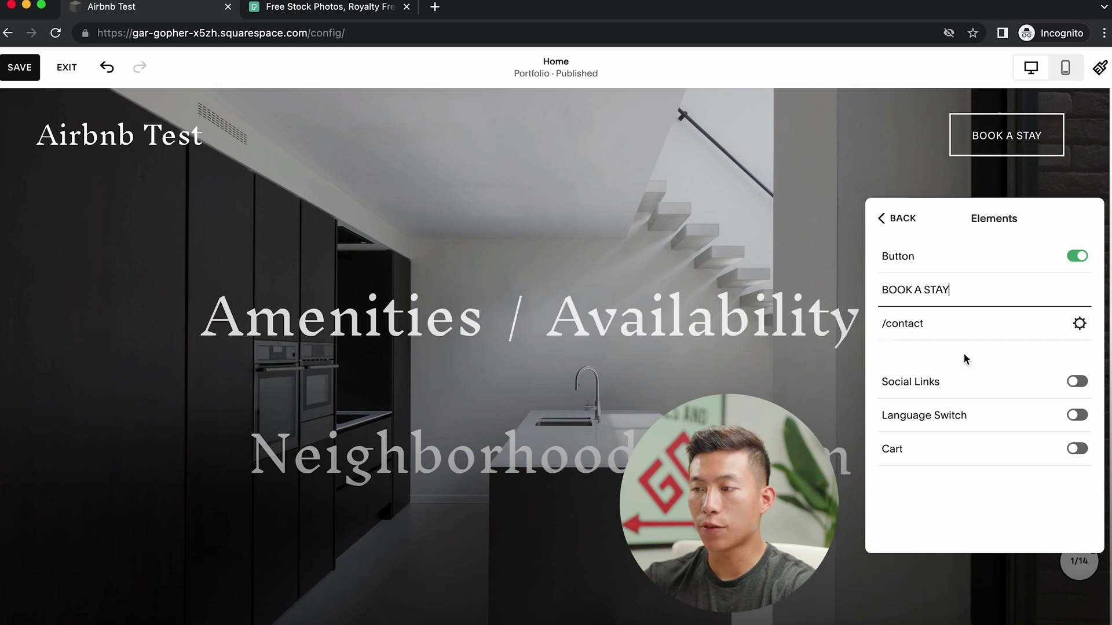
{"action": "left_click", "coordinate": [940, 326]}
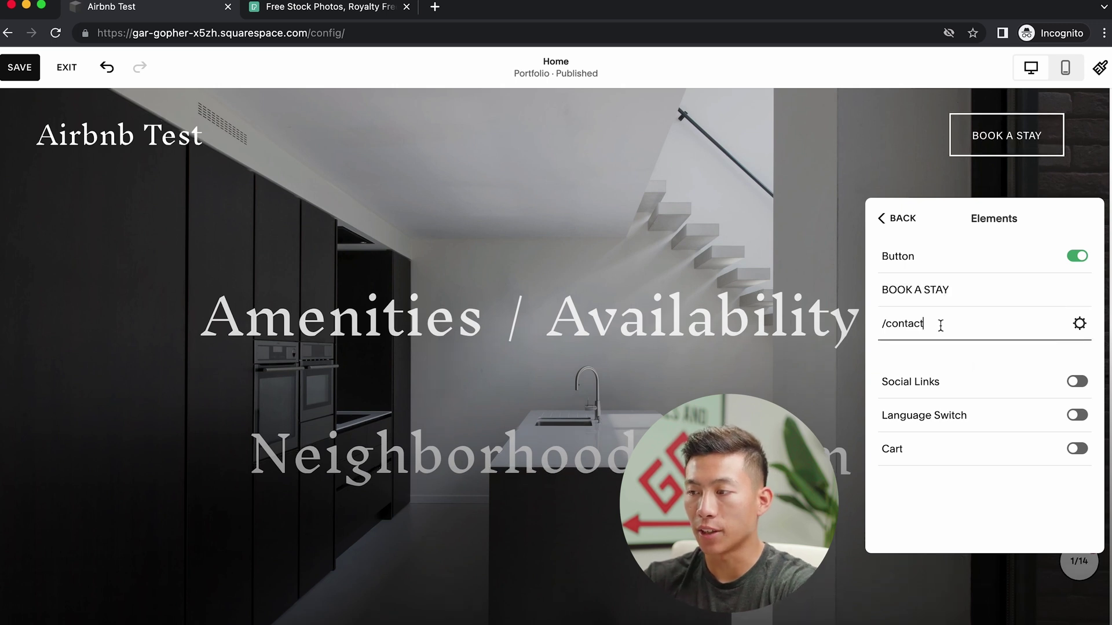
{"action": "left_click", "coordinate": [1078, 326]}
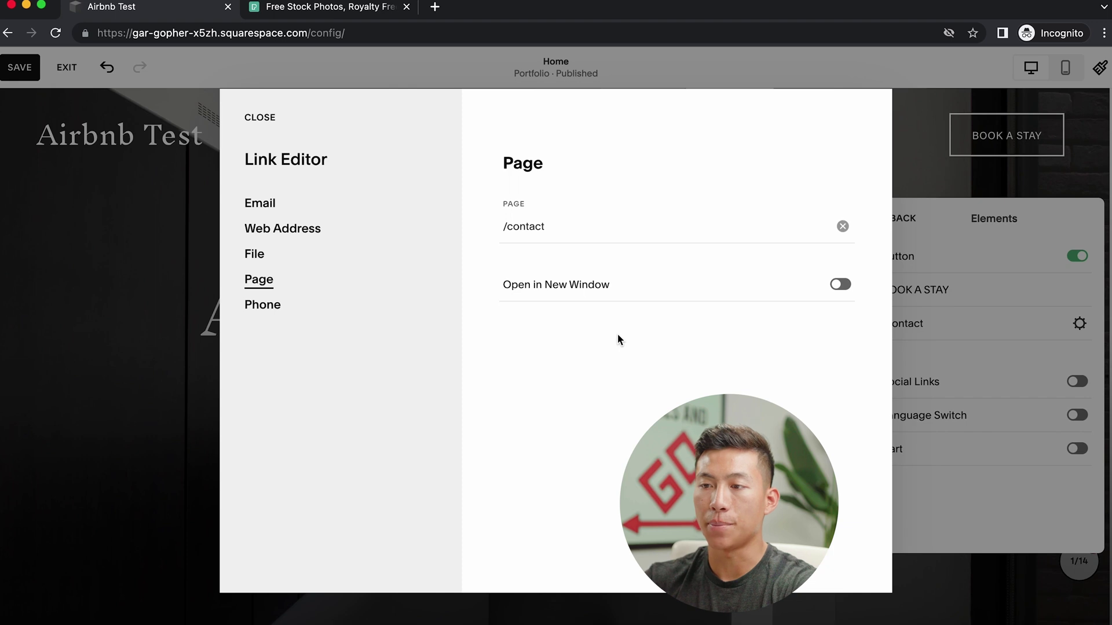
{"action": "left_click", "coordinate": [927, 466]}
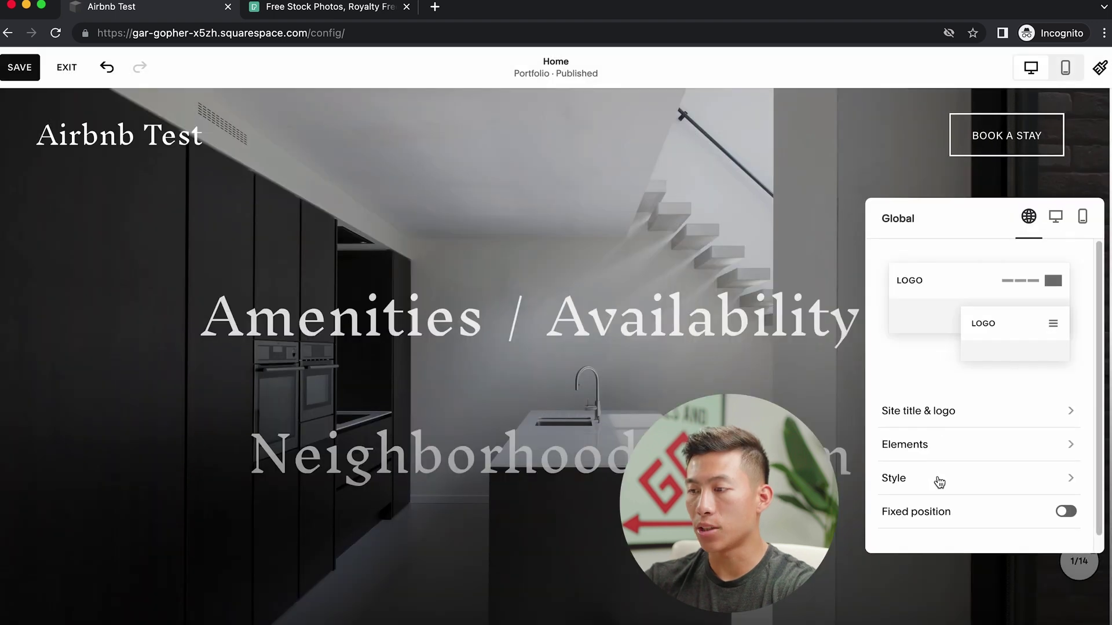
Try the Solid, Gradient and Theme header backgrounds, then settle on Dynamic
{"action": "left_click", "coordinate": [935, 483]}
{"action": "left_click", "coordinate": [1052, 285]}
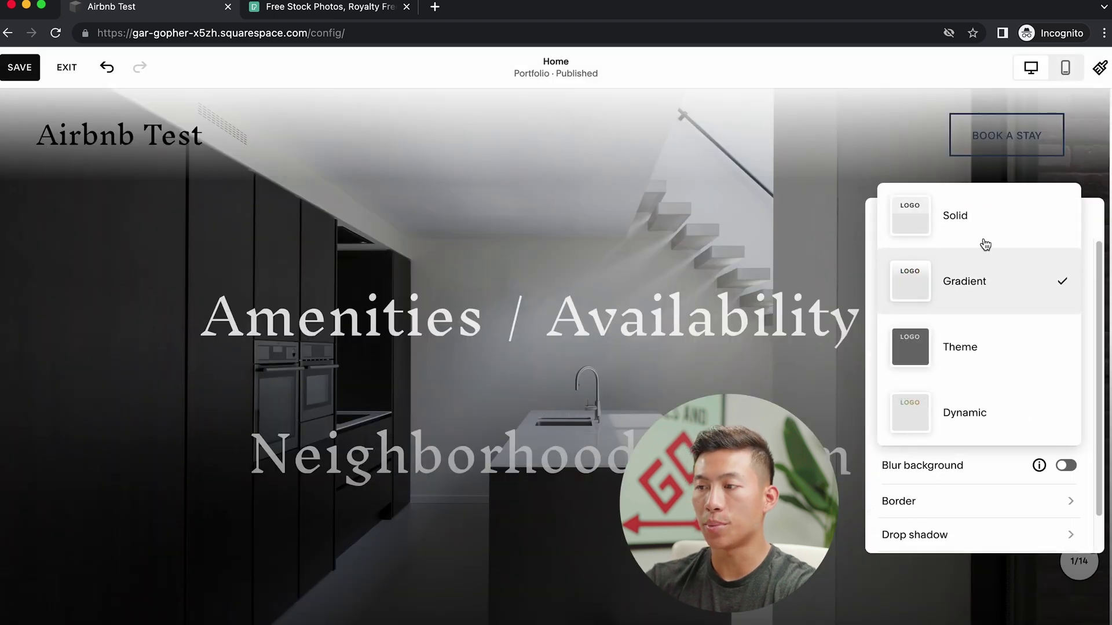
{"action": "left_click", "coordinate": [984, 234]}
{"action": "left_click", "coordinate": [967, 280]}
{"action": "left_click", "coordinate": [970, 346]}
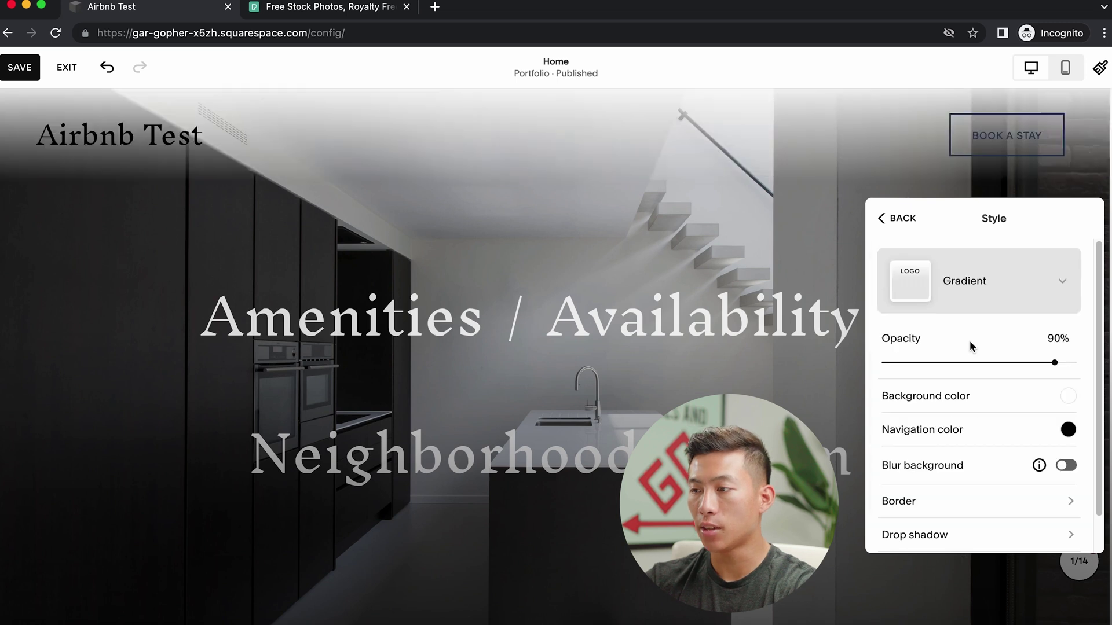
{"action": "left_click", "coordinate": [973, 283]}
{"action": "left_click", "coordinate": [977, 362]}
{"action": "left_click", "coordinate": [970, 287]}
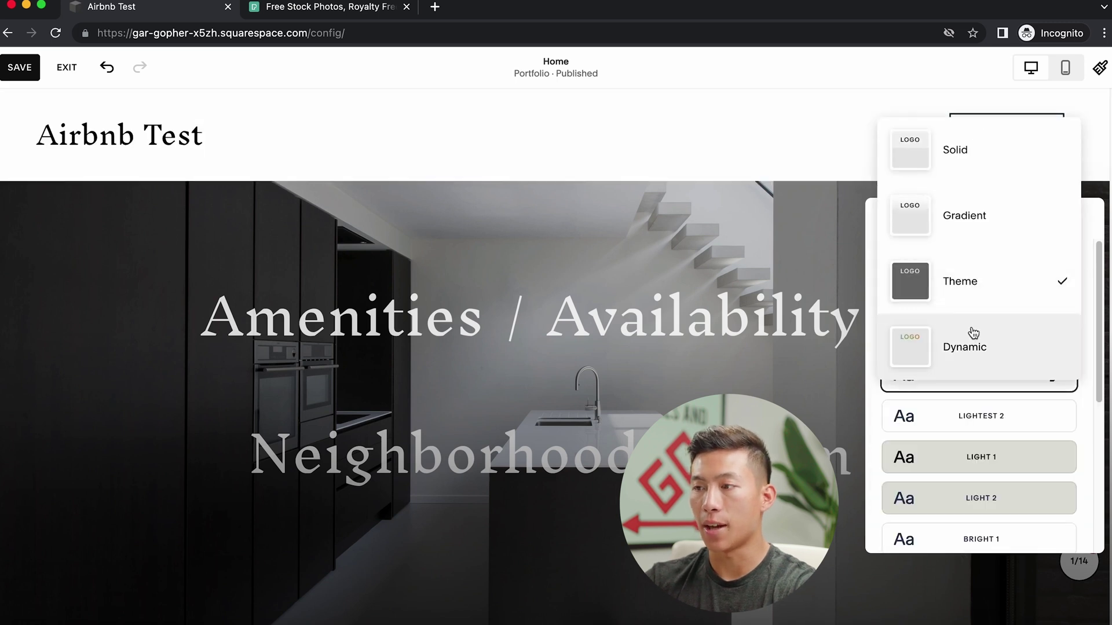
{"action": "left_click", "coordinate": [972, 331]}
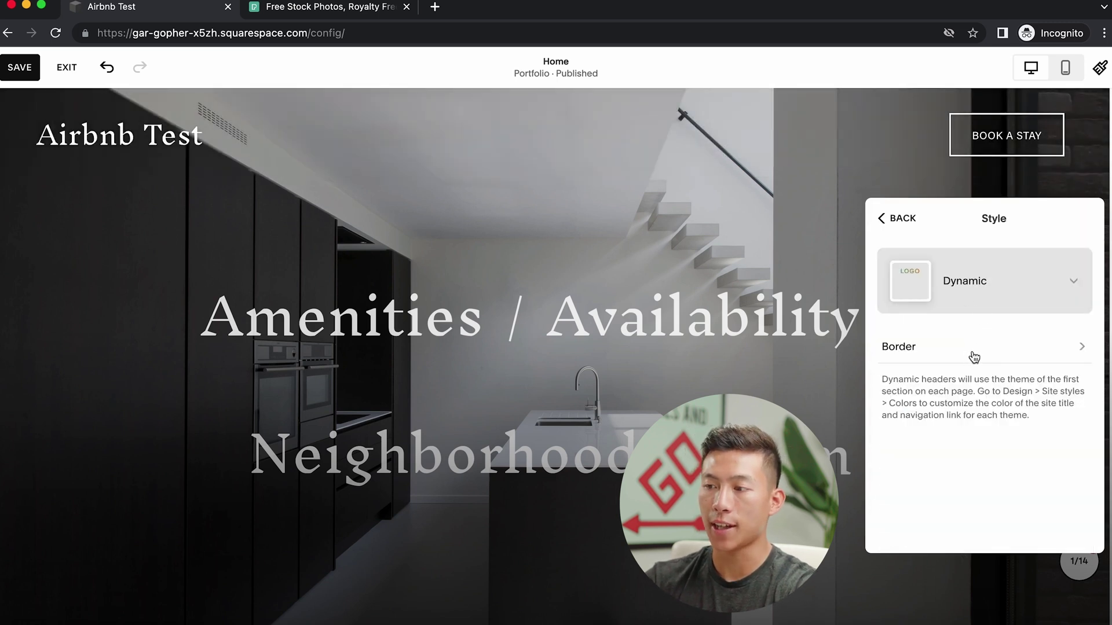
{"action": "left_click", "coordinate": [571, 332]}
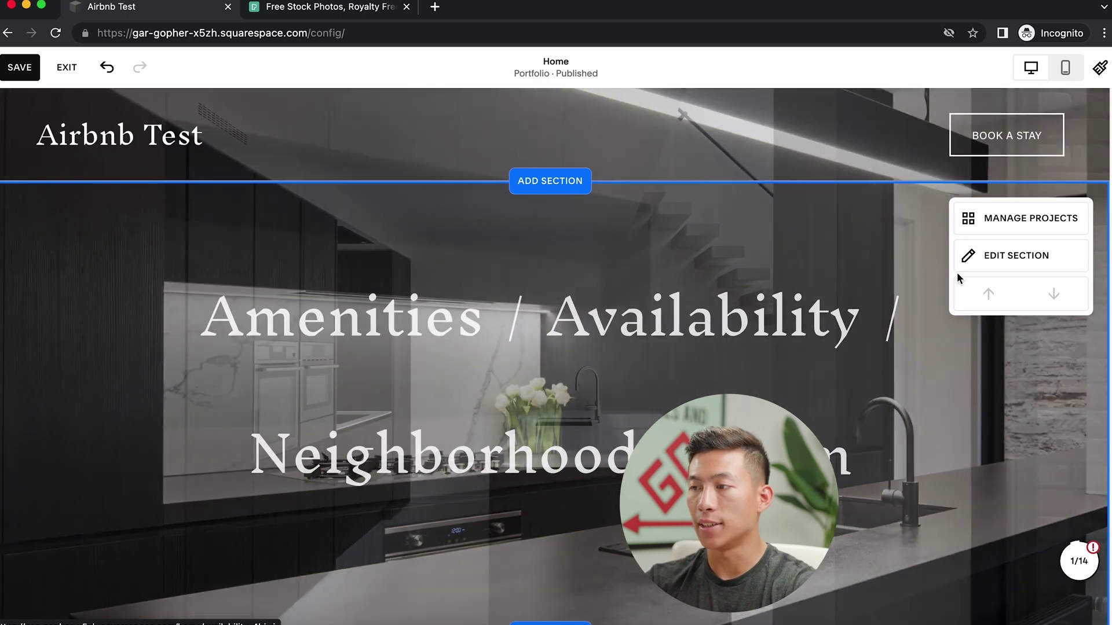
Set the section background to the library kitchen photo piqsels.com-id-frfmu.jpg
{"action": "left_click", "coordinate": [973, 257]}
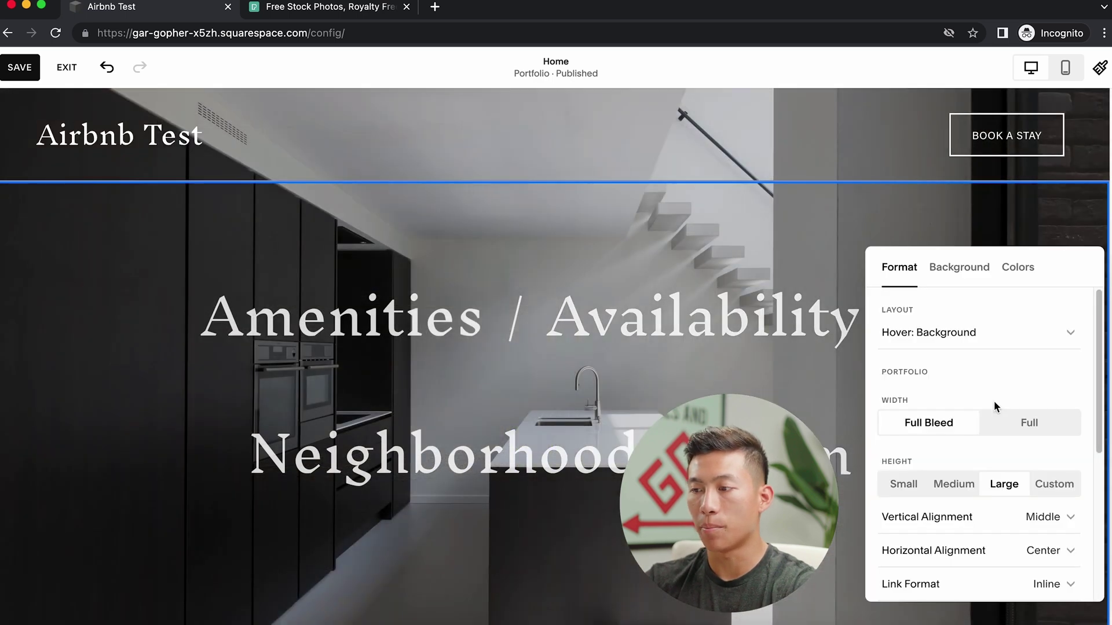
{"action": "scroll", "coordinate": [996, 406], "scroll_direction": "down", "scroll_amount": 5}
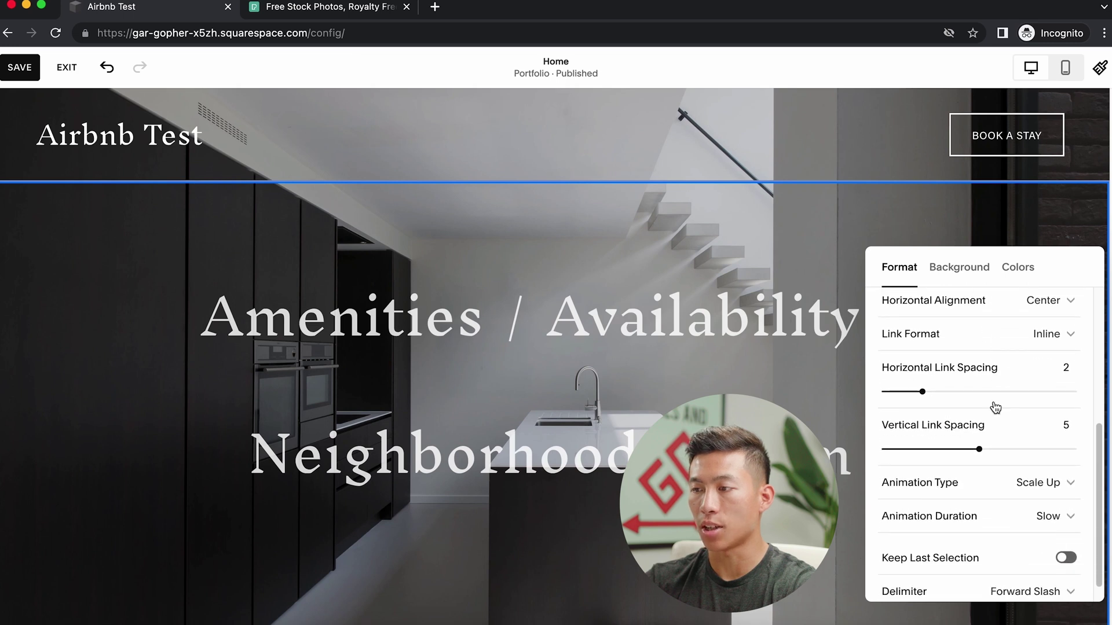
{"action": "left_click", "coordinate": [959, 267]}
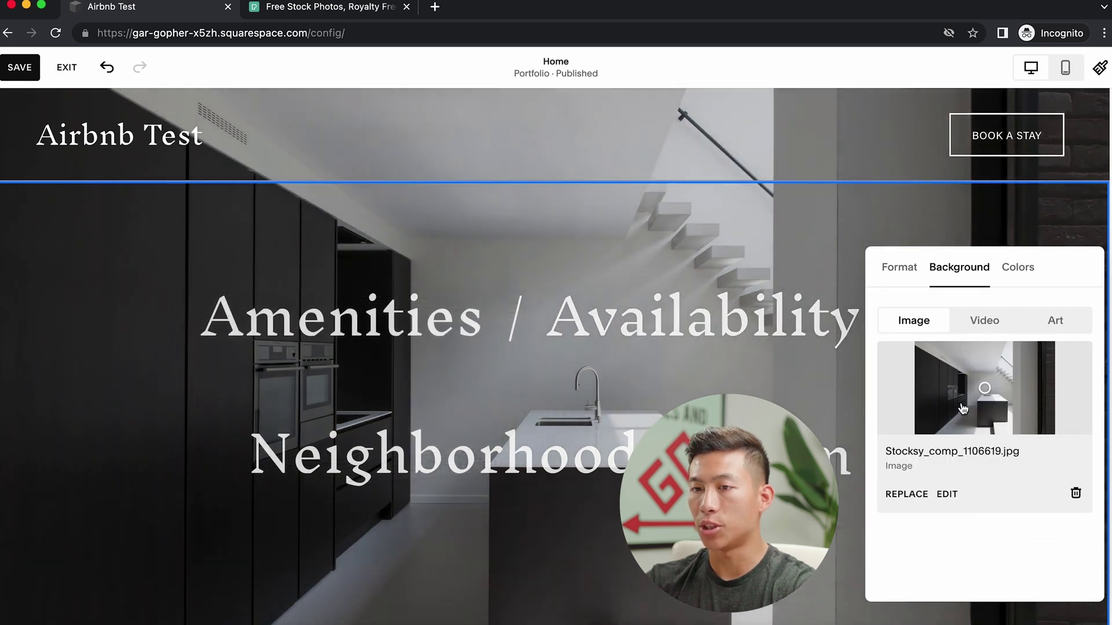
{"action": "left_click", "coordinate": [906, 494]}
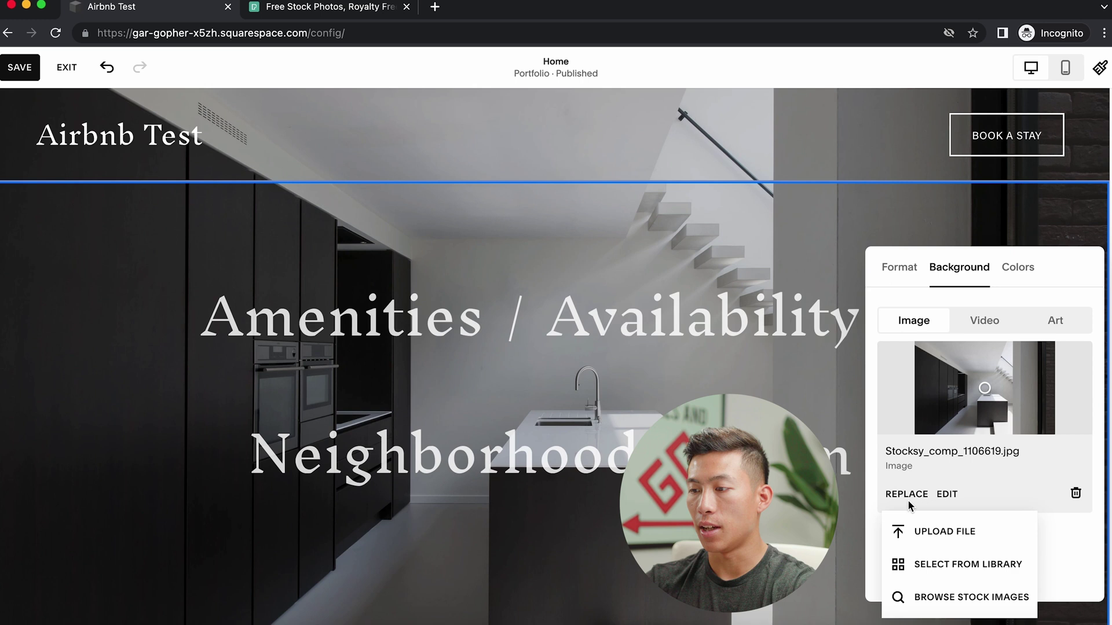
{"action": "left_click", "coordinate": [961, 564]}
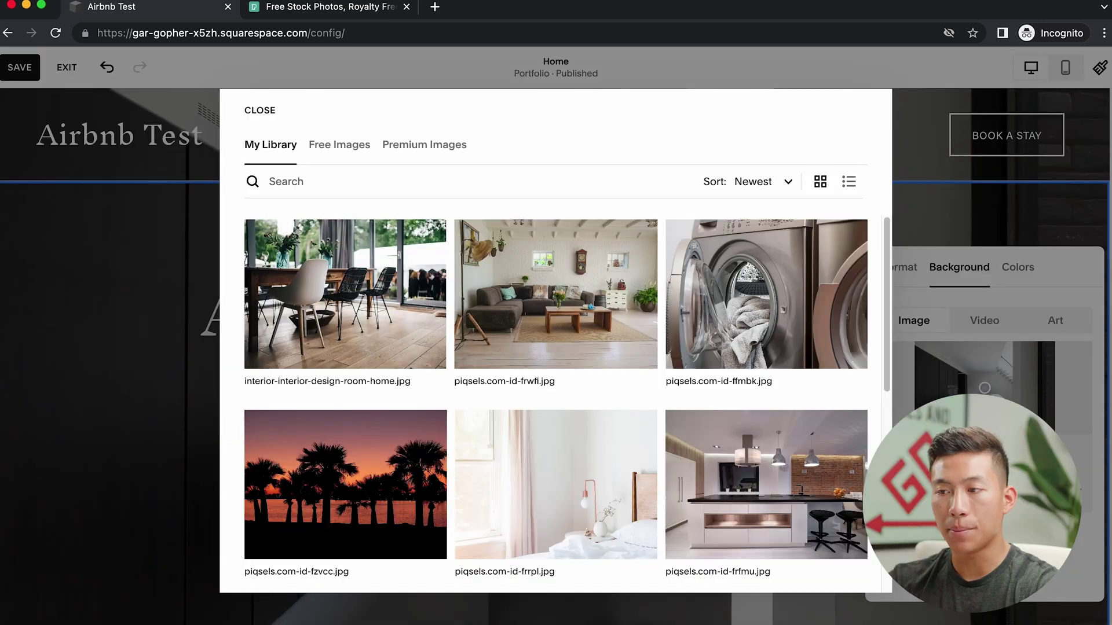
{"action": "scroll", "coordinate": [664, 412], "scroll_direction": "down", "scroll_amount": 3}
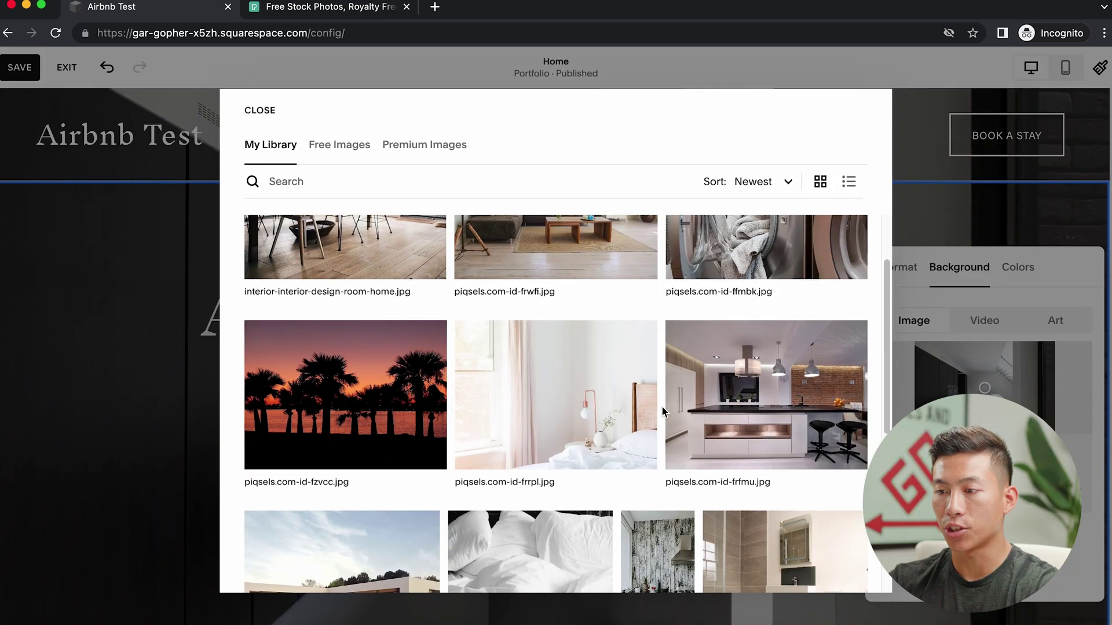
{"action": "left_click", "coordinate": [683, 292]}
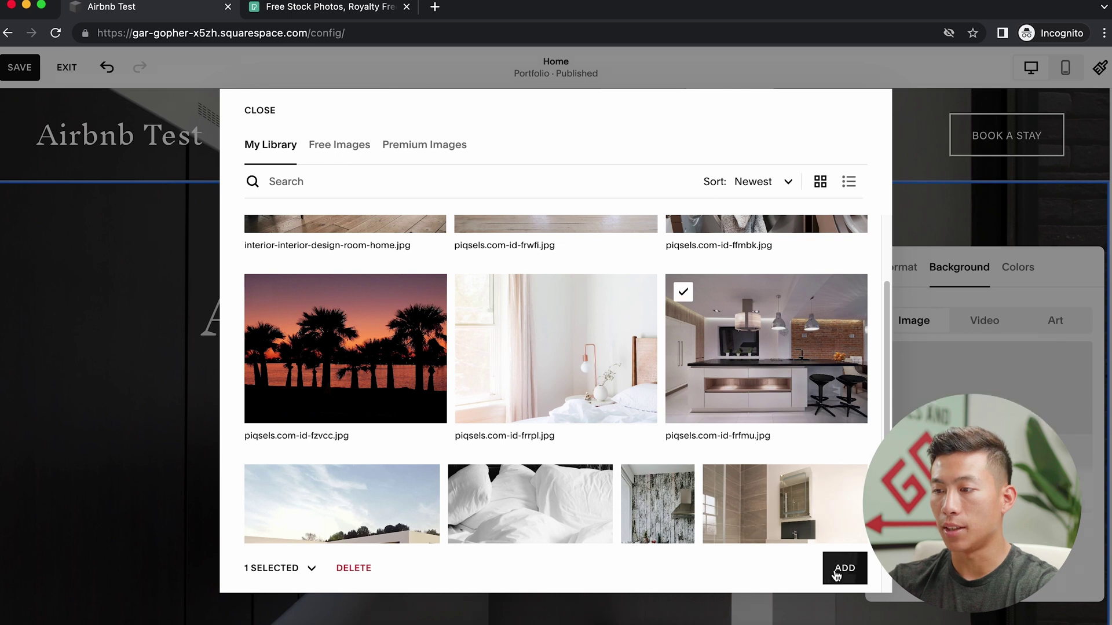
{"action": "left_click", "coordinate": [840, 570]}
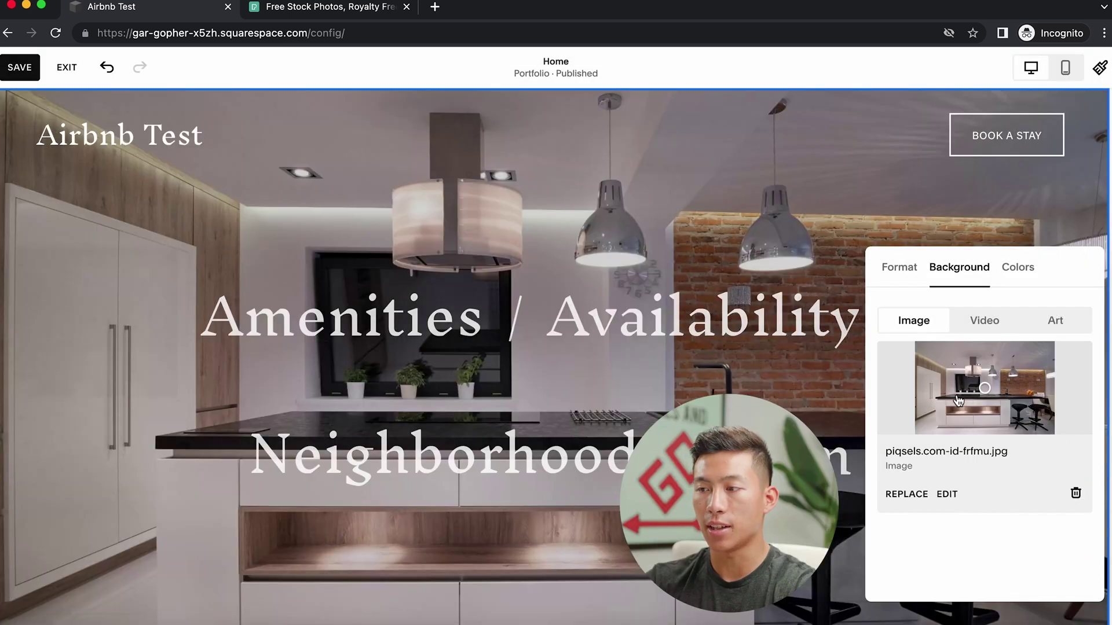
{"action": "left_click", "coordinate": [753, 324]}
{"action": "scroll", "coordinate": [595, 251], "scroll_direction": "down", "scroll_amount": 5}
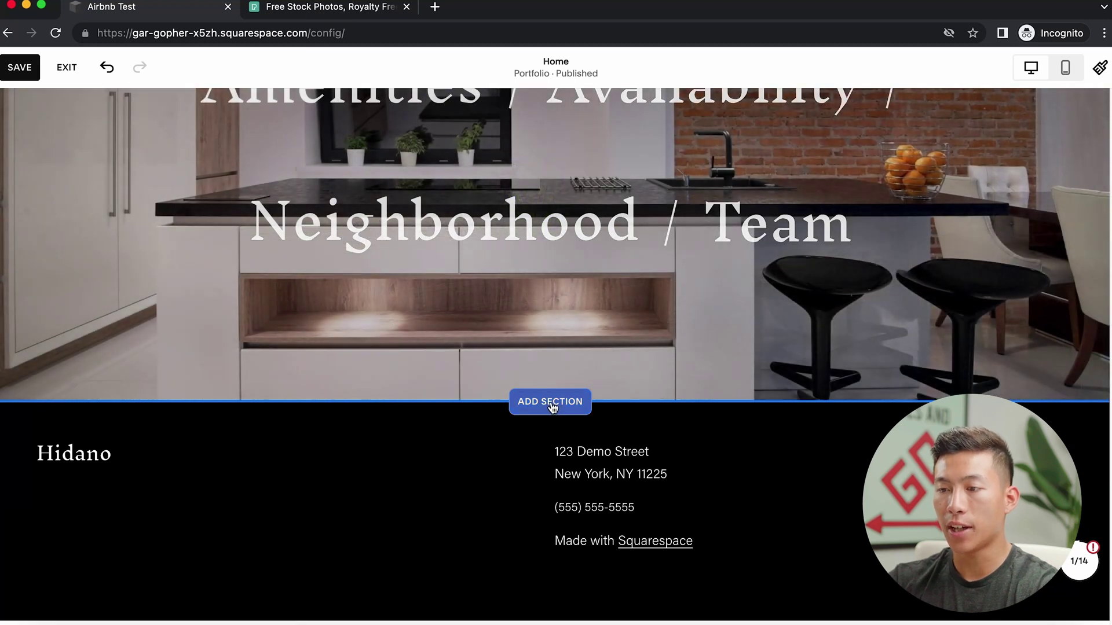
Insert the Contact-category 'CONTACT US' layout with the lake photo below the kitchen section
{"action": "left_click", "coordinate": [550, 402]}
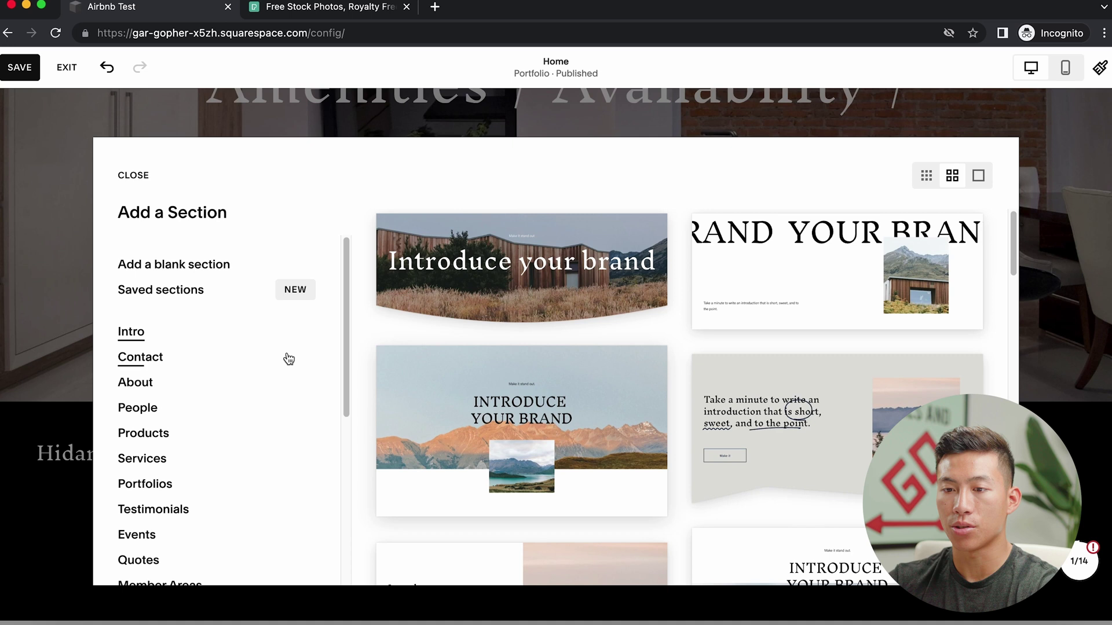
{"action": "scroll", "coordinate": [234, 409], "scroll_direction": "down", "scroll_amount": 5}
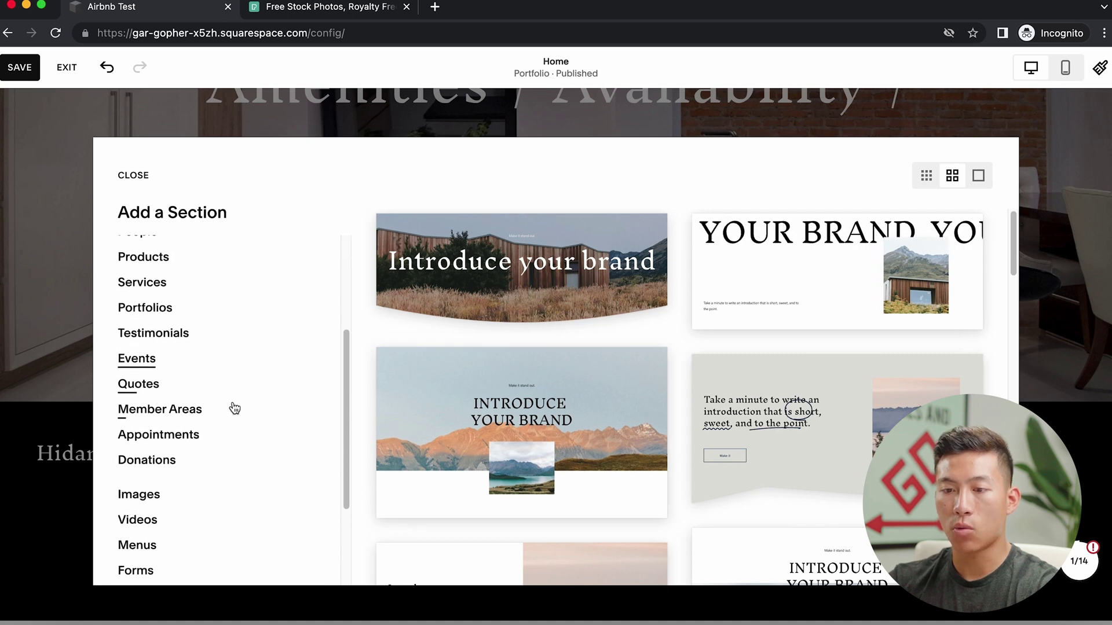
{"action": "scroll", "coordinate": [232, 408], "scroll_direction": "up", "scroll_amount": 5}
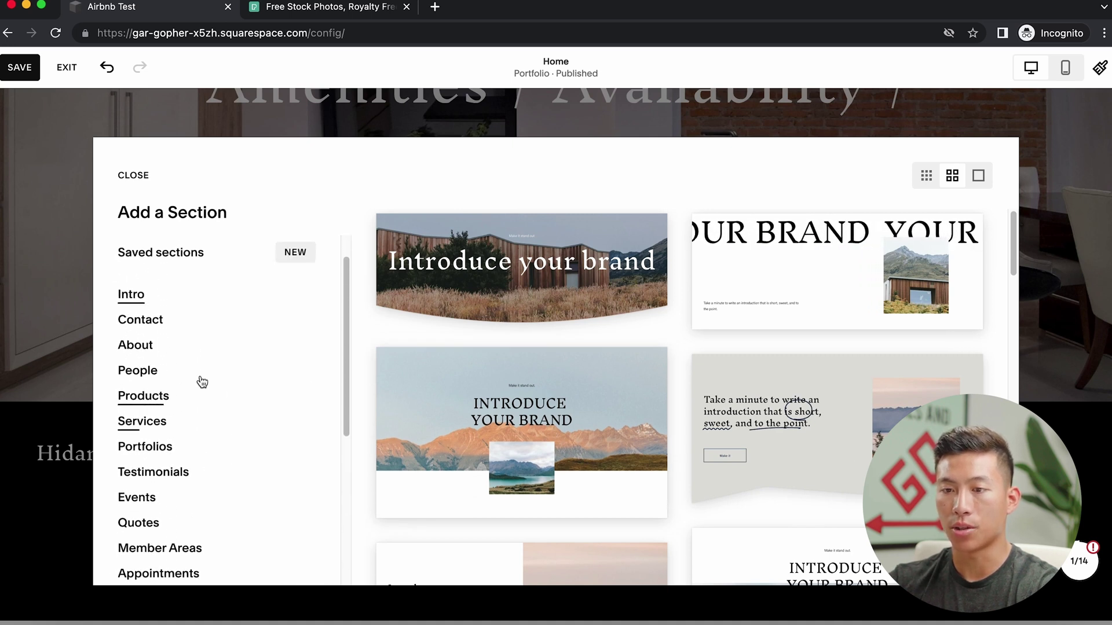
{"action": "left_click", "coordinate": [154, 324]}
{"action": "scroll", "coordinate": [671, 429], "scroll_direction": "down", "scroll_amount": 5}
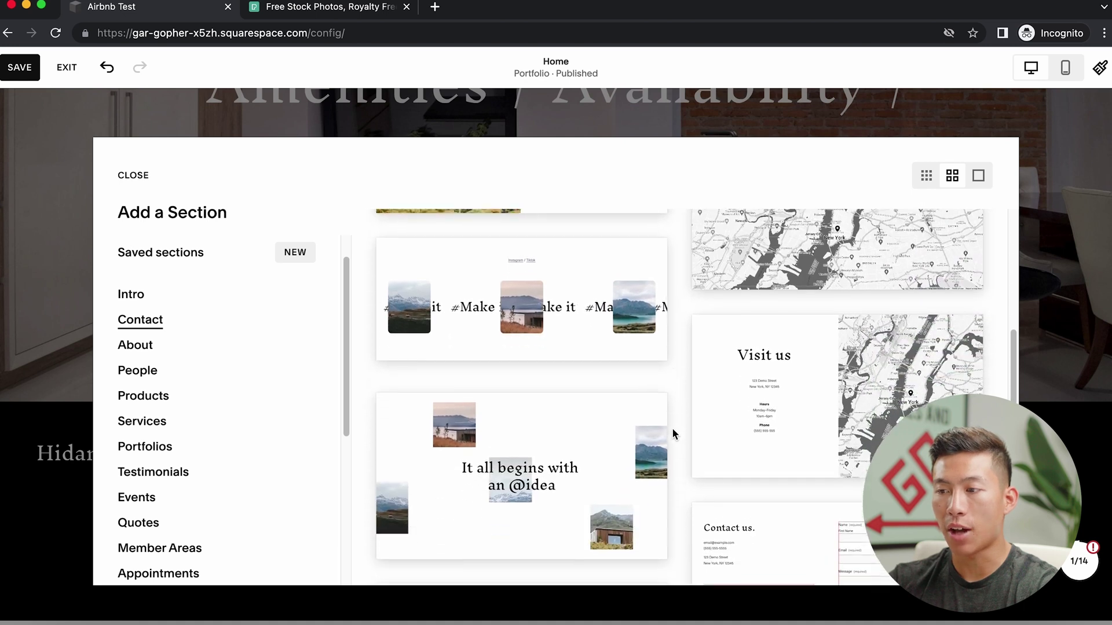
{"action": "scroll", "coordinate": [673, 429], "scroll_direction": "down", "scroll_amount": 10}
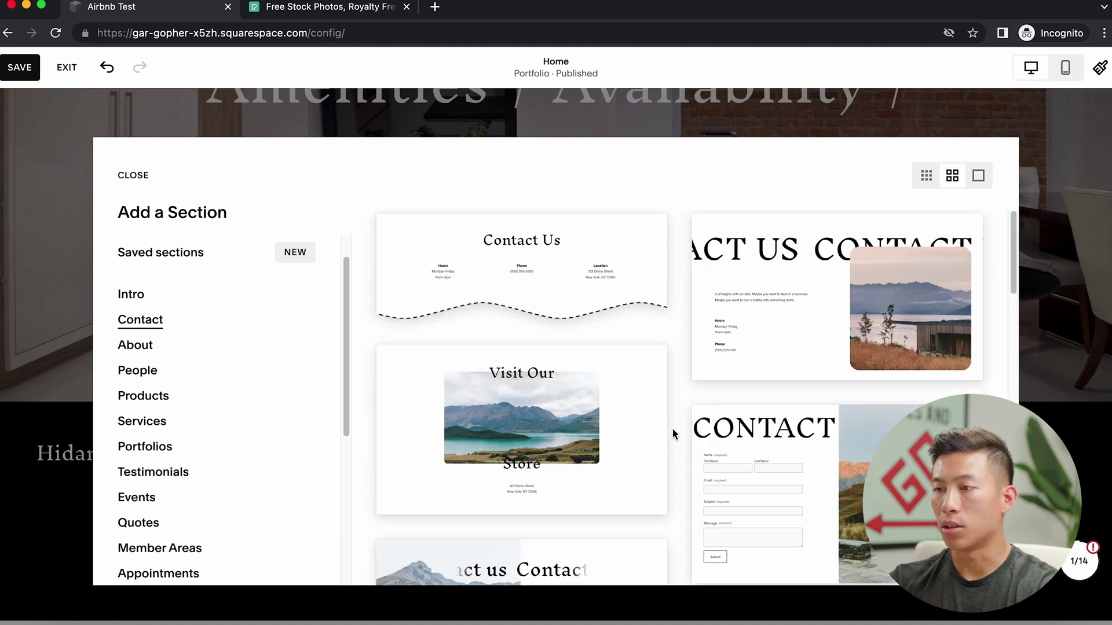
{"action": "left_click", "coordinate": [832, 300]}
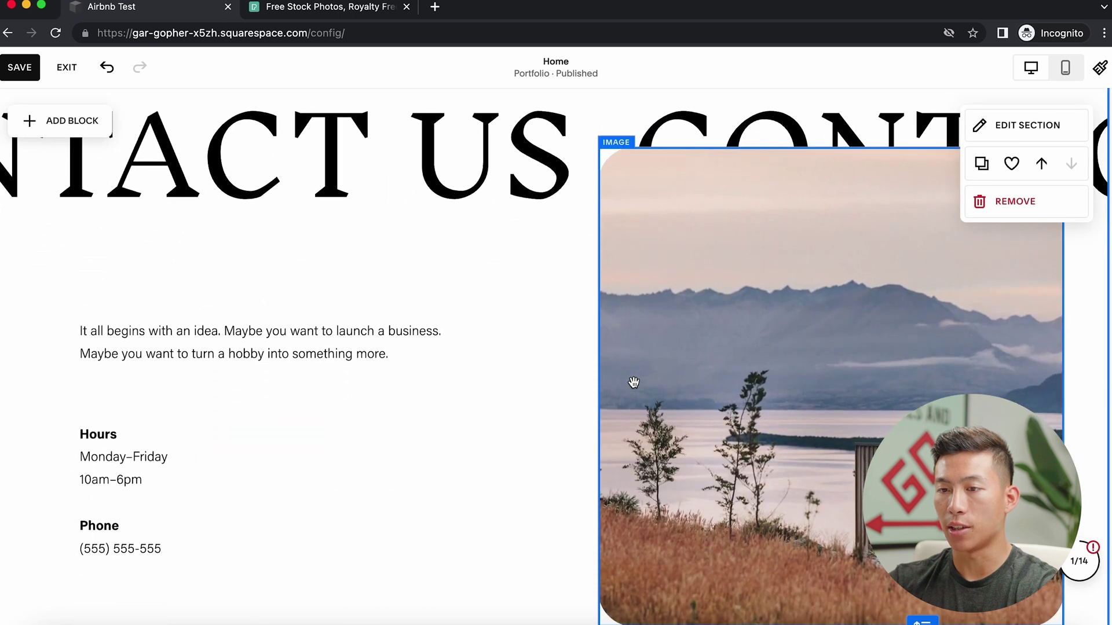
{"action": "left_click", "coordinate": [365, 220]}
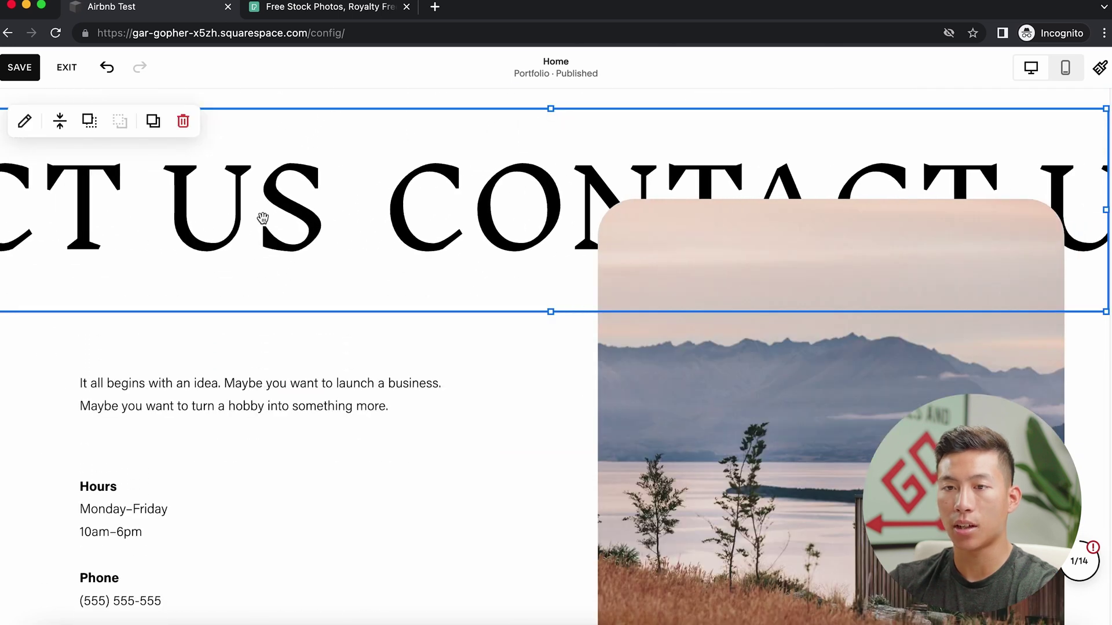
{"action": "left_click", "coordinate": [24, 121]}
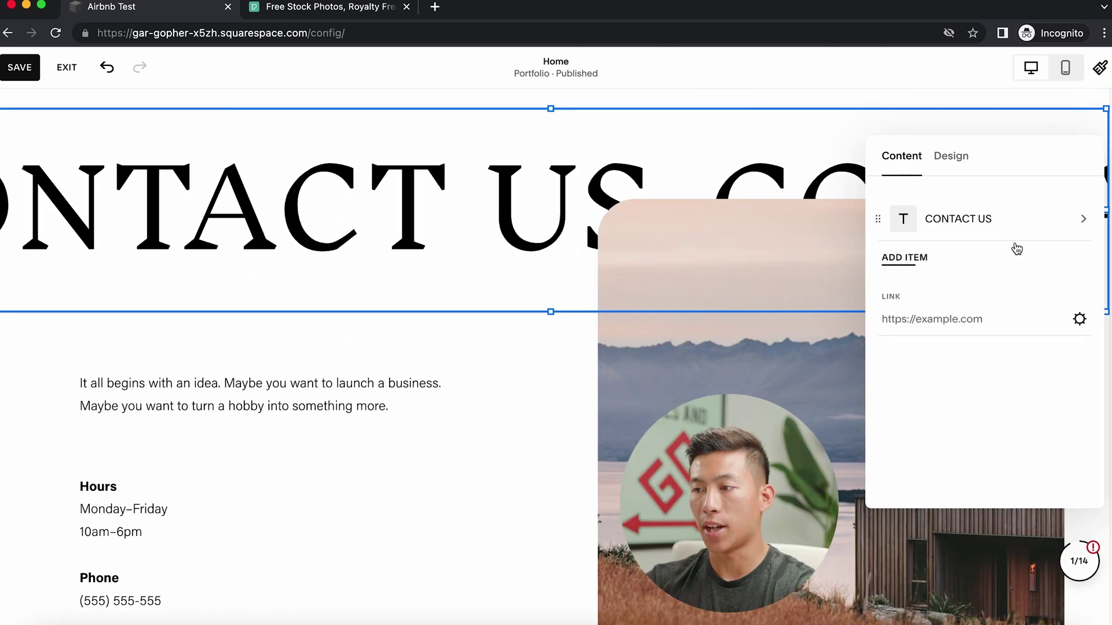
{"action": "left_click", "coordinate": [950, 155]}
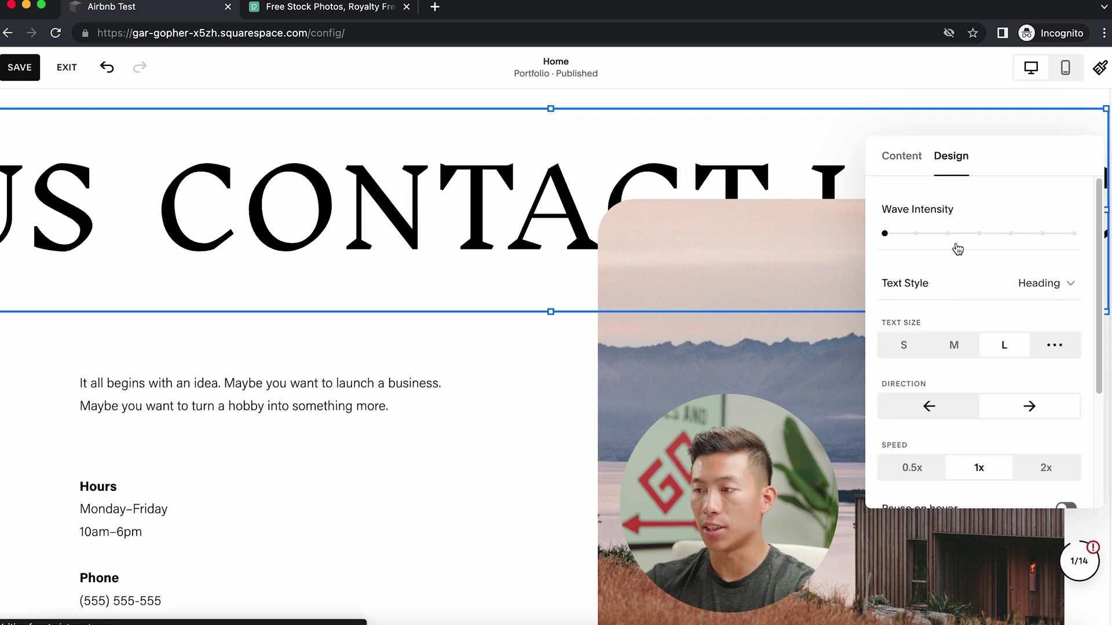
{"action": "scroll", "coordinate": [965, 299], "scroll_direction": "down", "scroll_amount": 3}
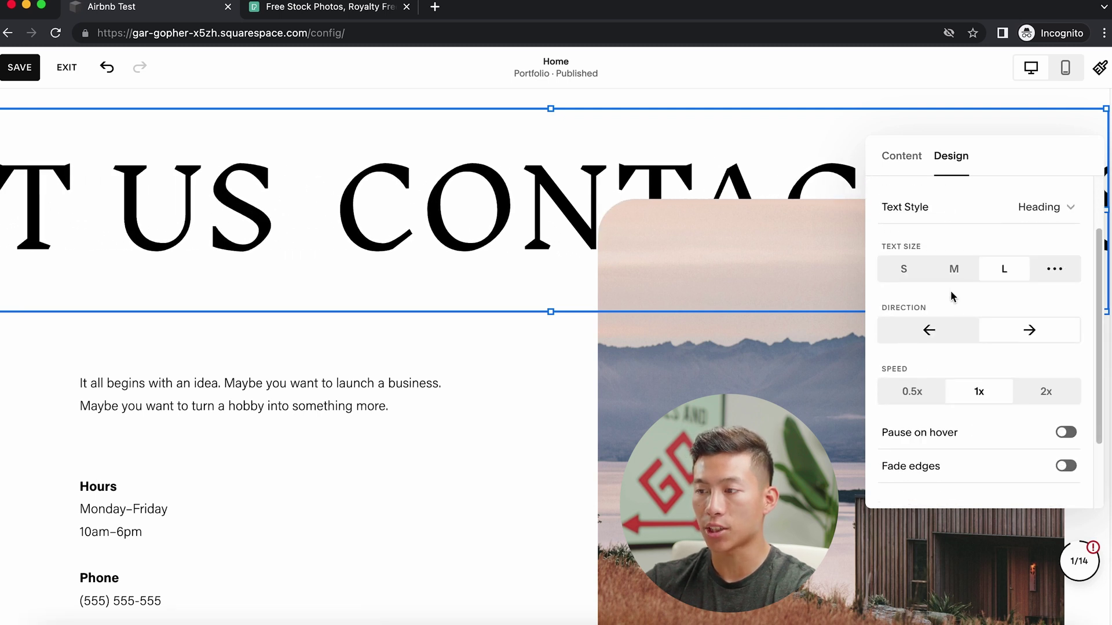
{"action": "scroll", "coordinate": [950, 290], "scroll_direction": "down", "scroll_amount": 4}
{"action": "left_click", "coordinate": [391, 386]}
Generate an AI paragraph inviting guests to book a stay by text or e-mail and insert it
{"action": "left_click", "coordinate": [330, 400]}
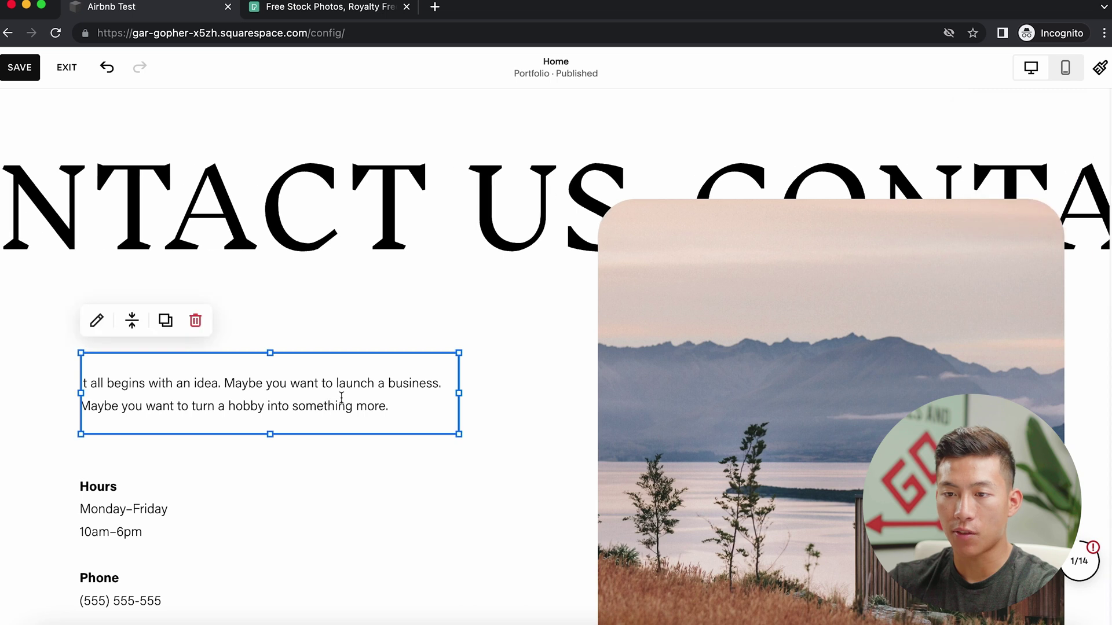
{"action": "left_click", "coordinate": [97, 321]}
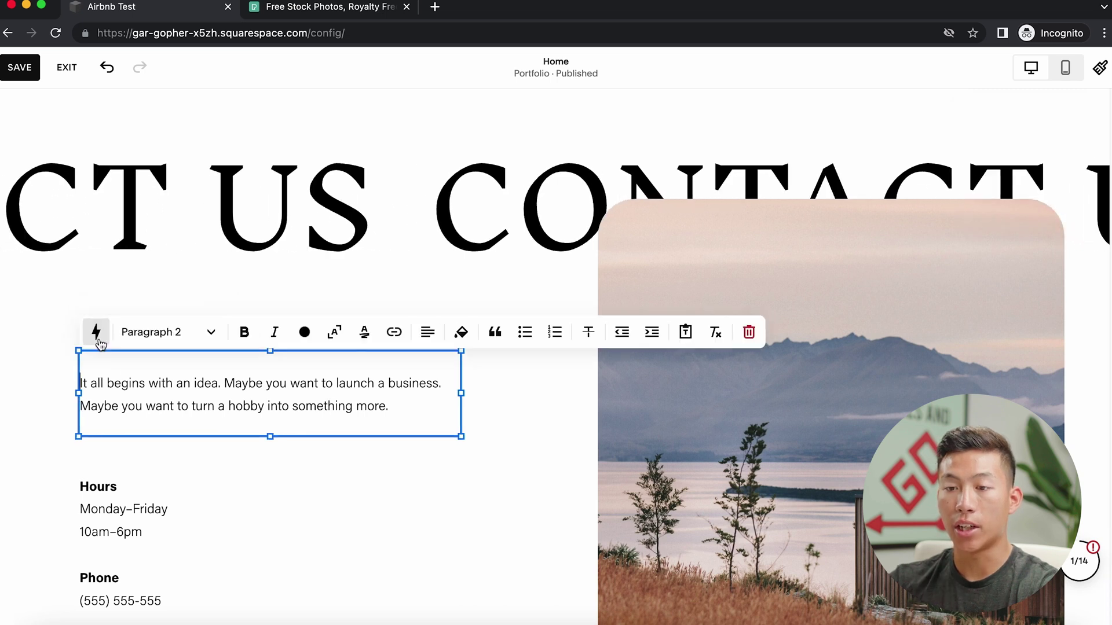
{"action": "left_click", "coordinate": [97, 332]}
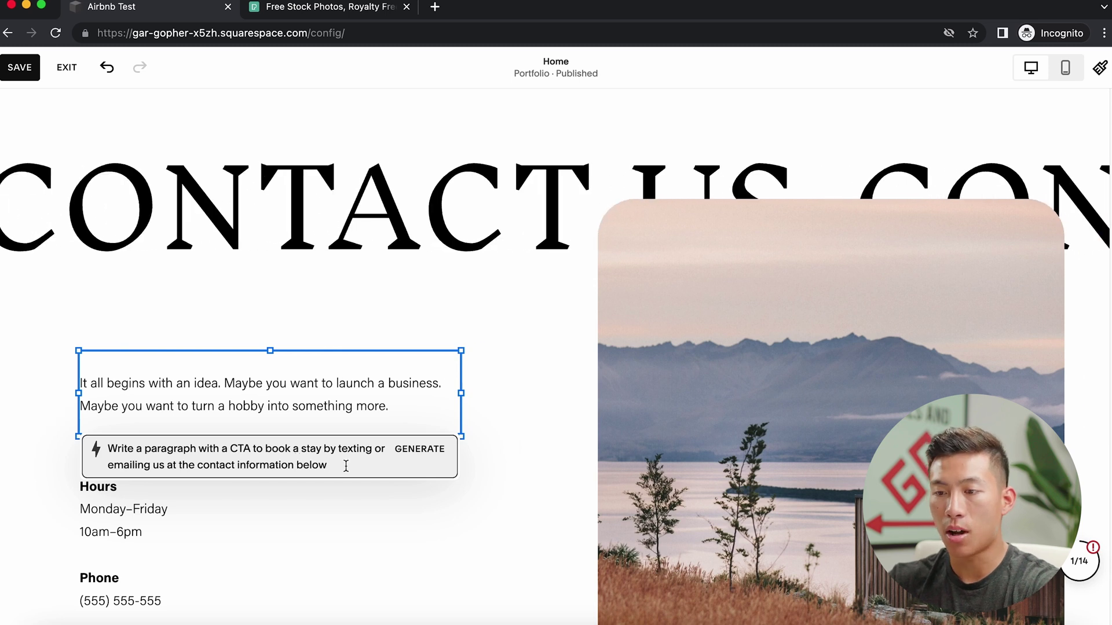
{"action": "key", "text": "Return"}
{"action": "scroll", "coordinate": [354, 493], "scroll_direction": "up", "scroll_amount": 3}
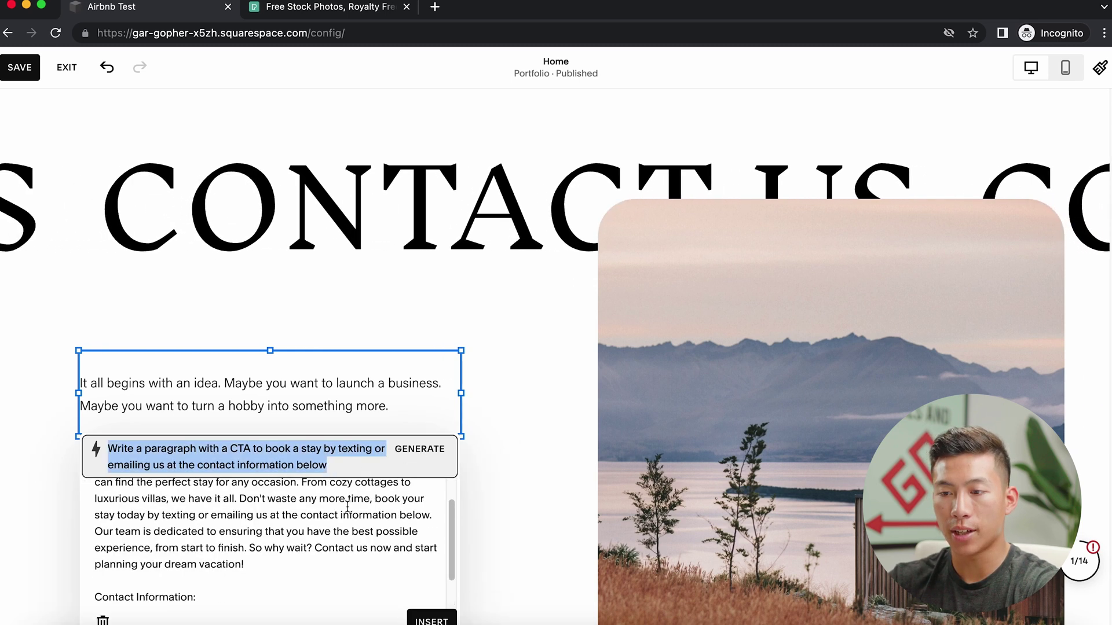
{"action": "scroll", "coordinate": [484, 487], "scroll_direction": "down", "scroll_amount": 2}
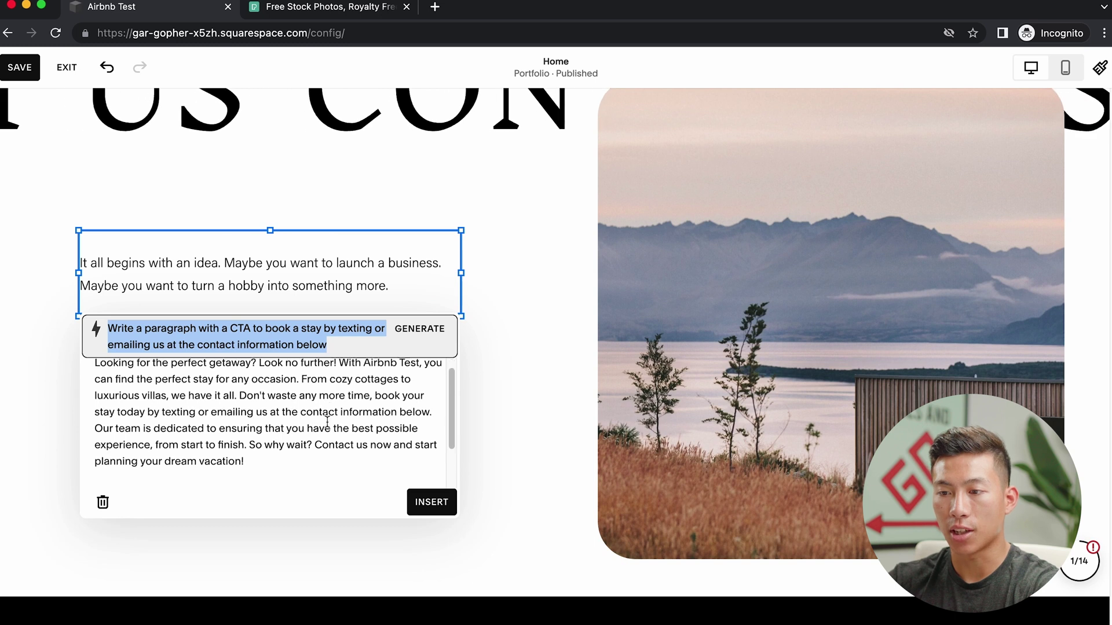
{"action": "scroll", "coordinate": [350, 430], "scroll_direction": "down", "scroll_amount": 3}
{"action": "left_click", "coordinate": [426, 502]}
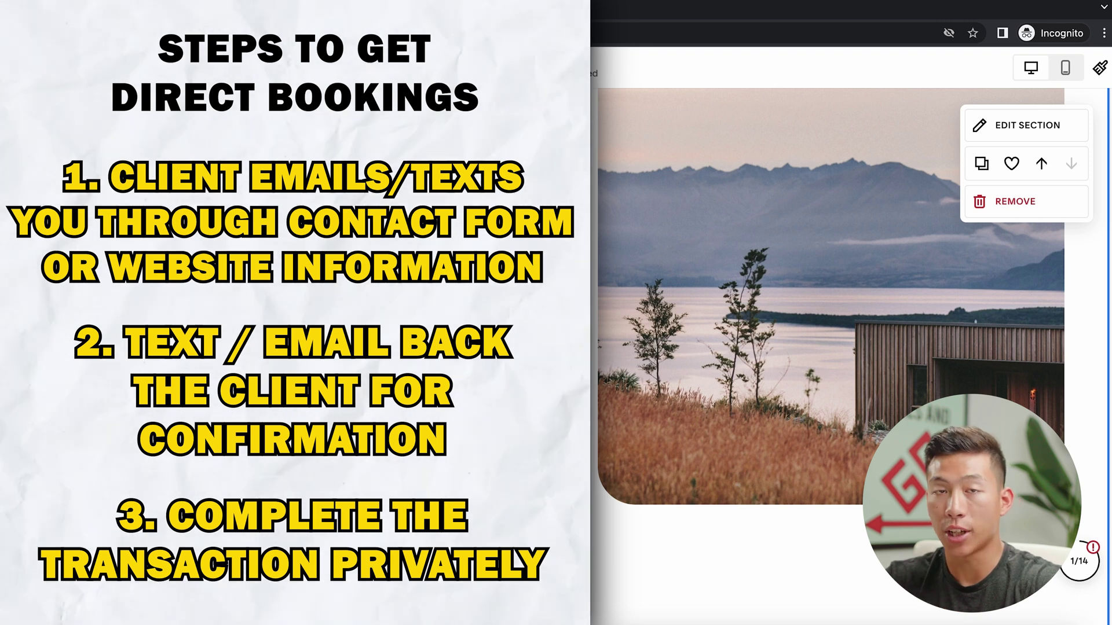
{"action": "scroll", "coordinate": [363, 404], "scroll_direction": "down", "scroll_amount": 2}
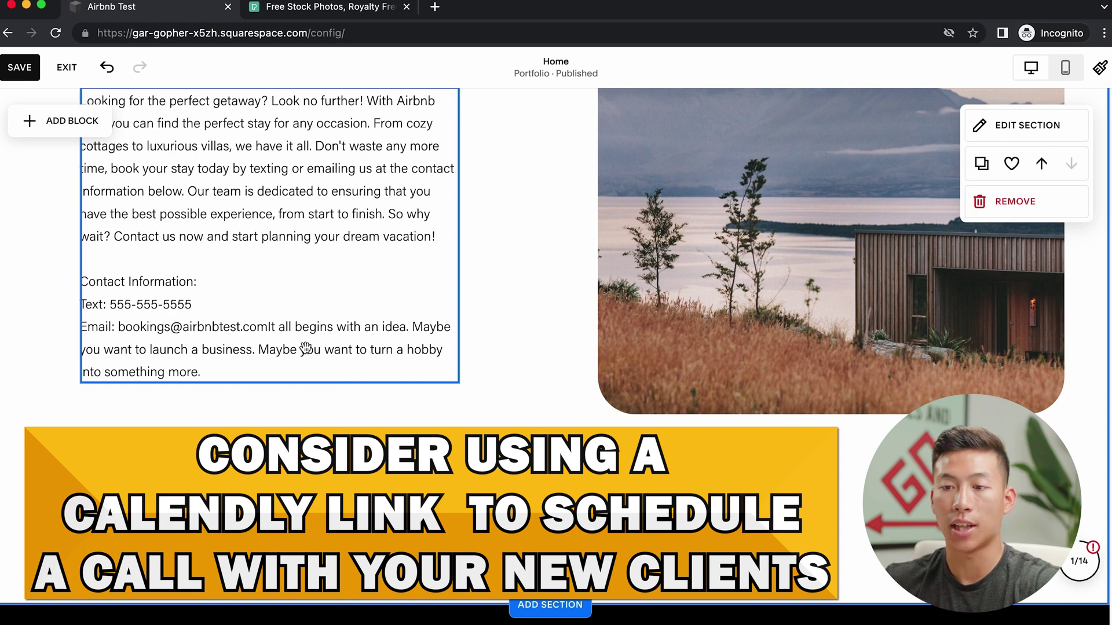
In the mobile layout, drag the contact photo slightly lower
{"action": "scroll", "coordinate": [532, 321], "scroll_direction": "up", "scroll_amount": 10}
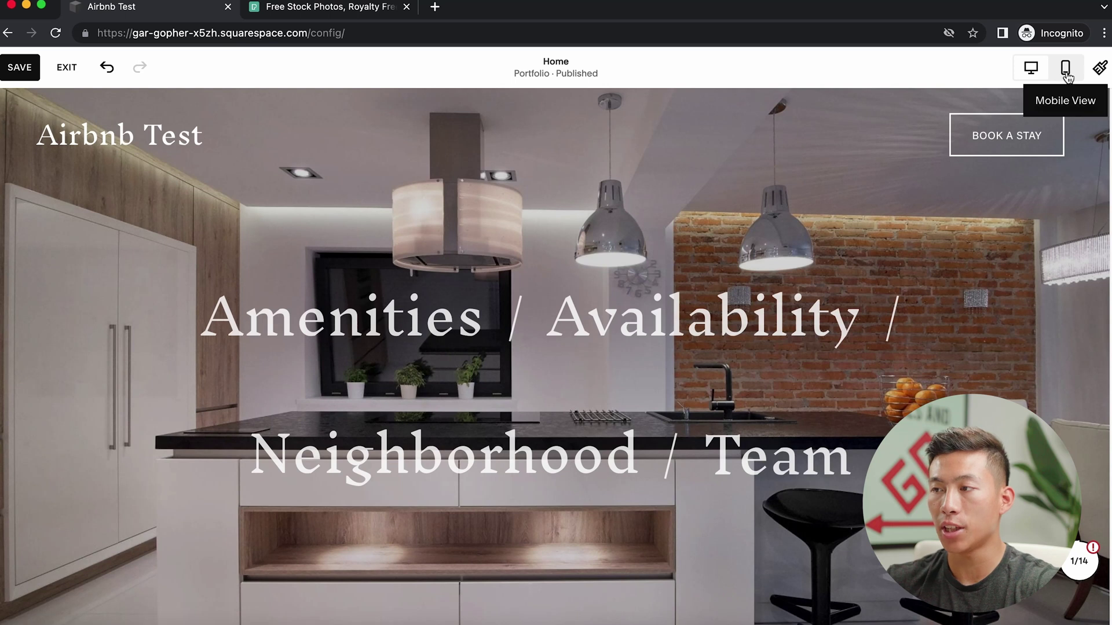
{"action": "left_click", "coordinate": [1065, 70]}
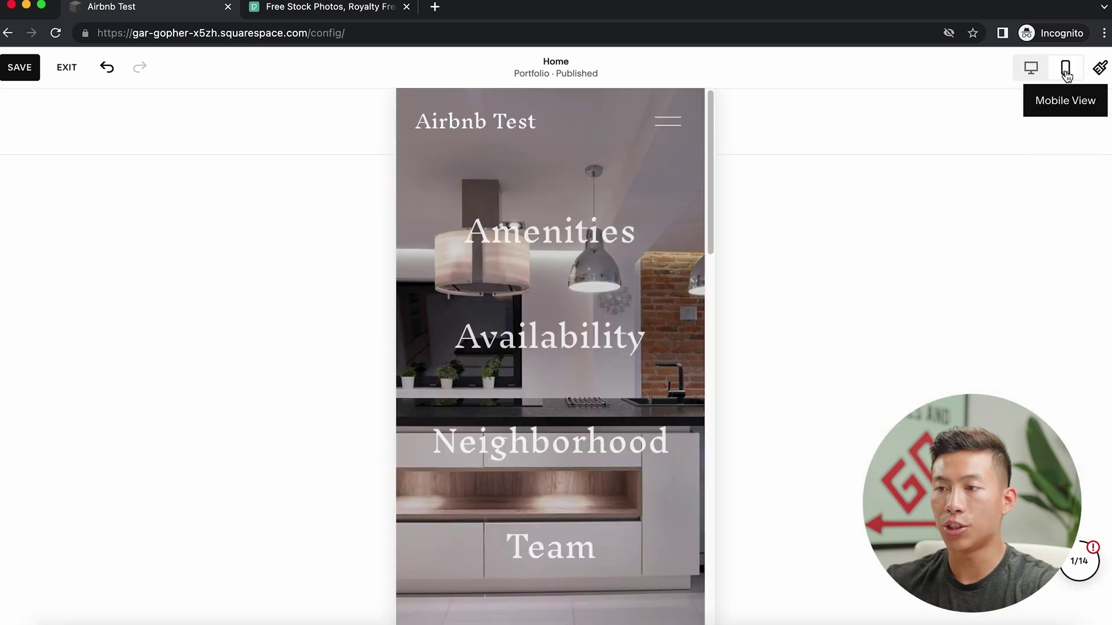
{"action": "scroll", "coordinate": [635, 343], "scroll_direction": "down", "scroll_amount": 7}
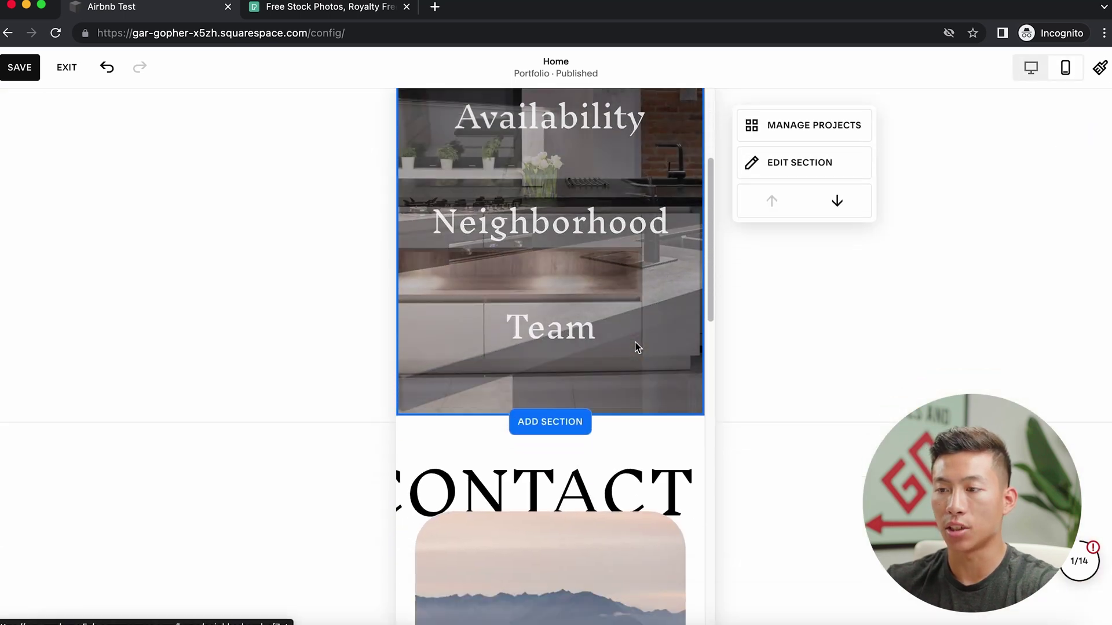
{"action": "scroll", "coordinate": [635, 342], "scroll_direction": "down", "scroll_amount": 3}
{"action": "left_click", "coordinate": [561, 266]}
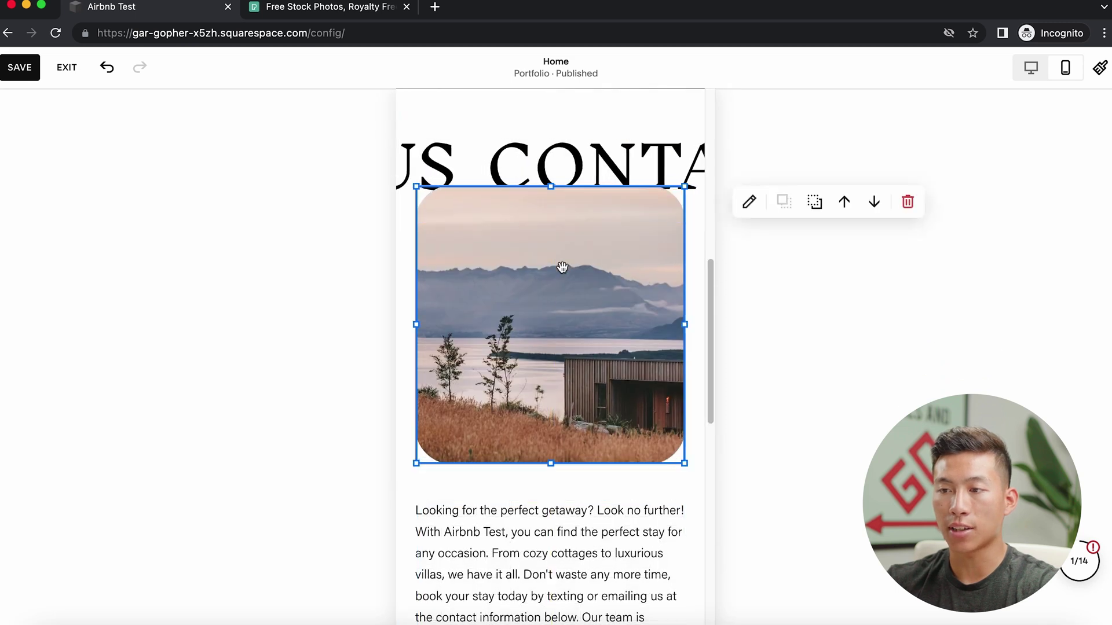
{"action": "left_click", "coordinate": [782, 288]}
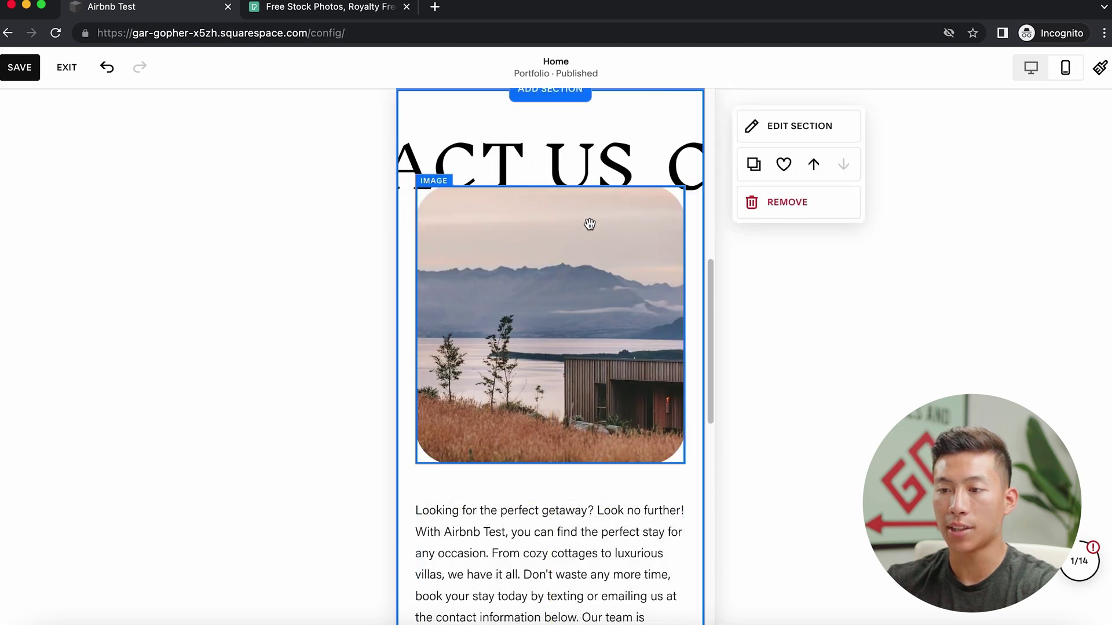
{"action": "left_click_drag", "start_coordinate": [589, 248], "coordinate": [590, 270]}
Save the homepage edits and exit the page editor
{"action": "scroll", "coordinate": [643, 414], "scroll_direction": "down", "scroll_amount": 10}
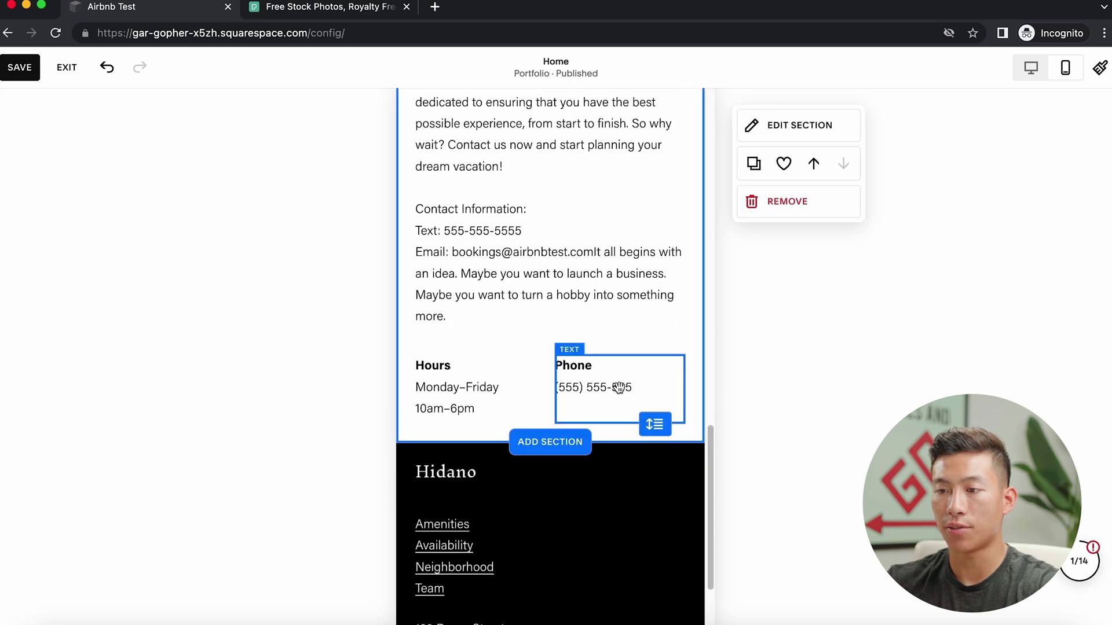
{"action": "scroll", "coordinate": [620, 424], "scroll_direction": "up", "scroll_amount": 15}
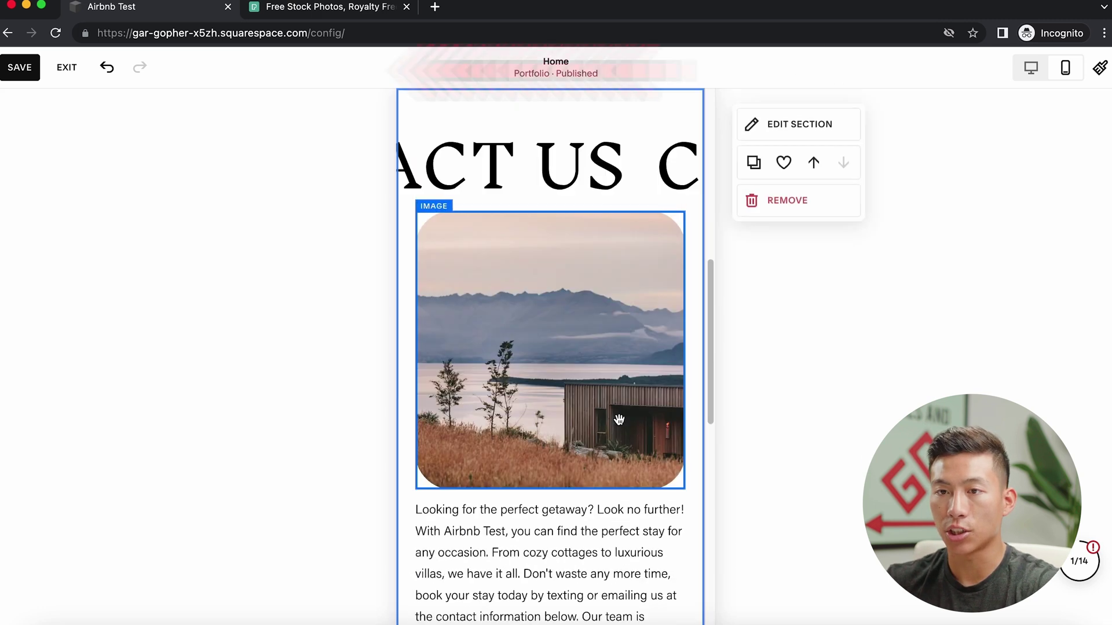
{"action": "left_click", "coordinate": [29, 68]}
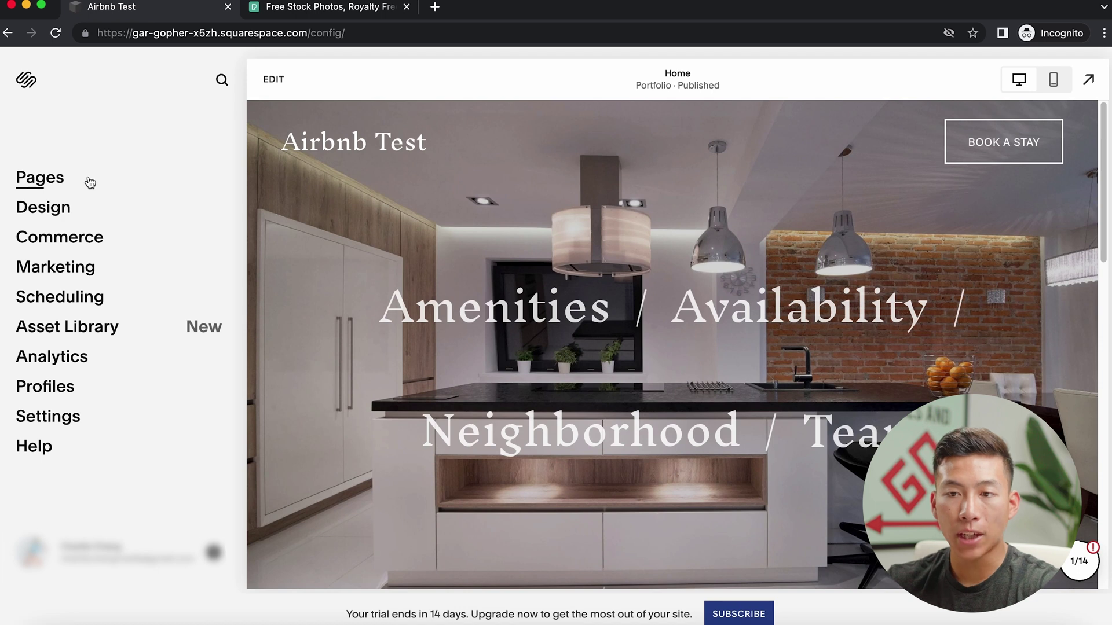
Add a first-layout Appointments scheduling page named 'Book A Stay' to the main navigation
{"action": "left_click", "coordinate": [39, 178]}
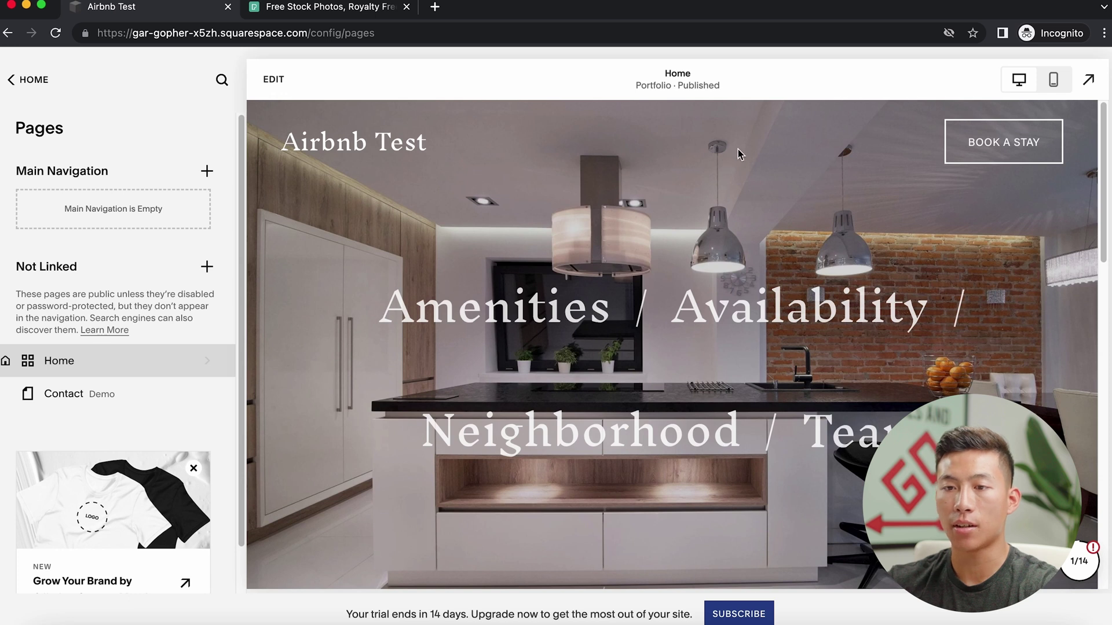
{"action": "left_click", "coordinate": [209, 173]}
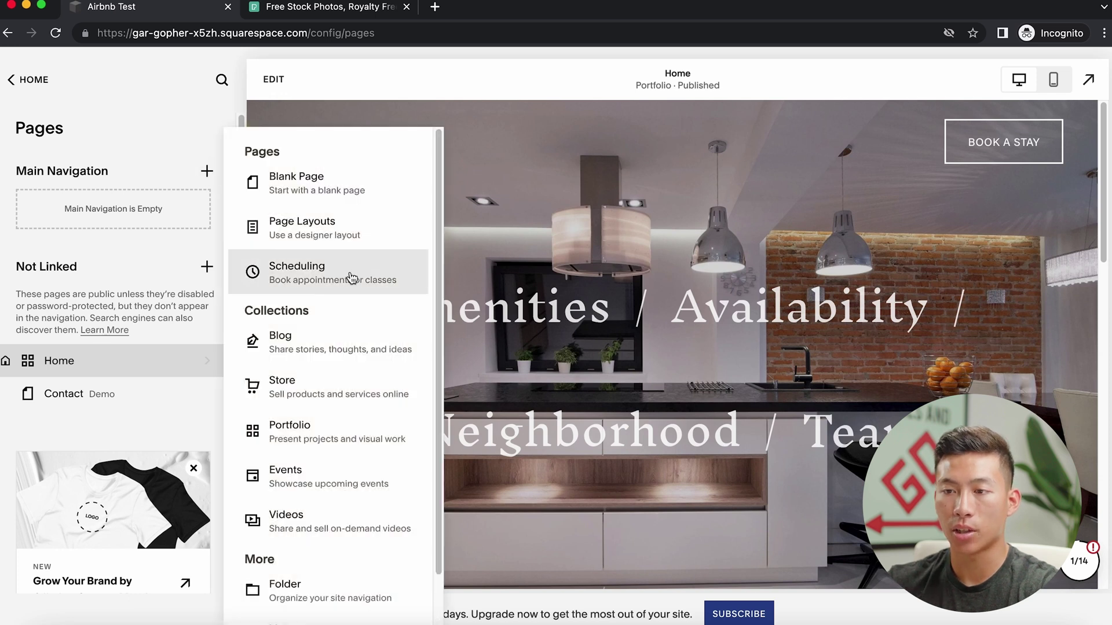
{"action": "left_click", "coordinate": [351, 277]}
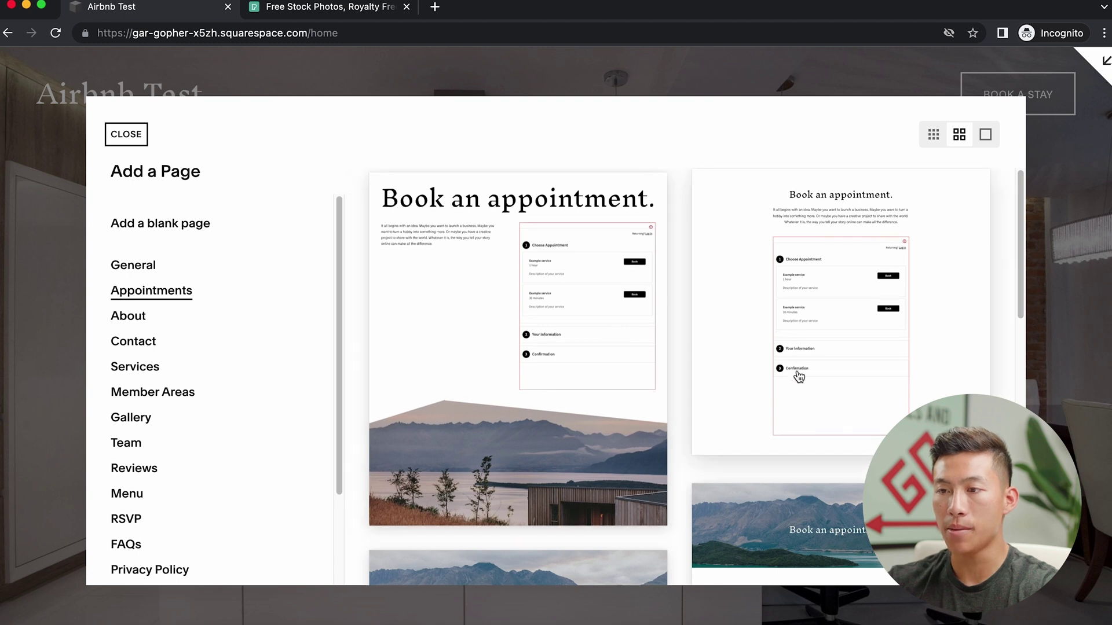
{"action": "left_click", "coordinate": [523, 355]}
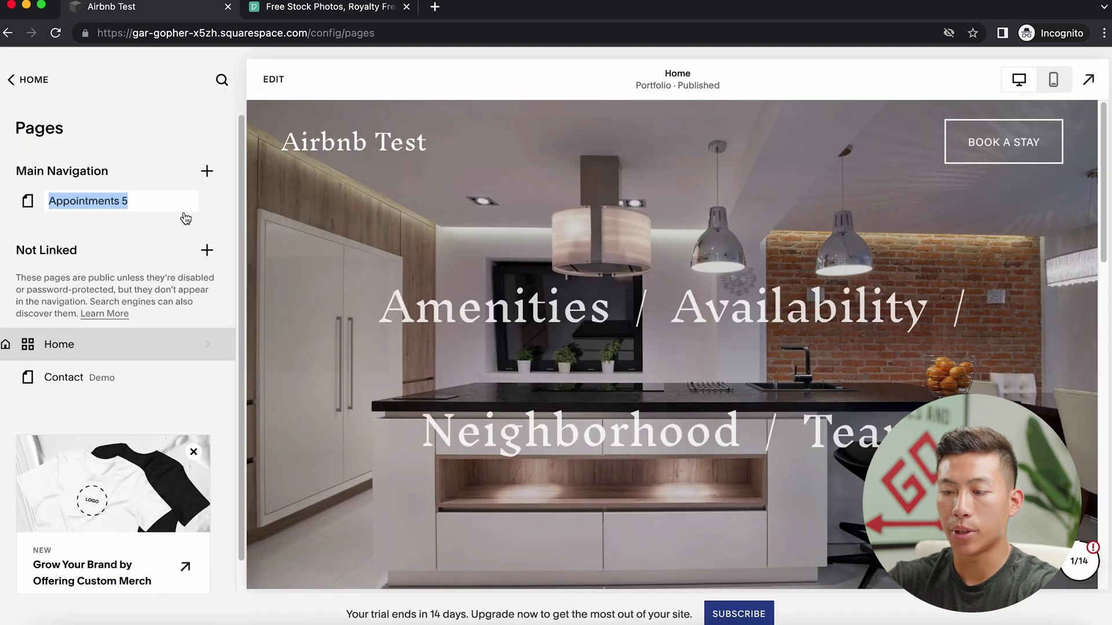
{"action": "type", "text": "Book A Stay"}
{"action": "key", "text": "Return"}
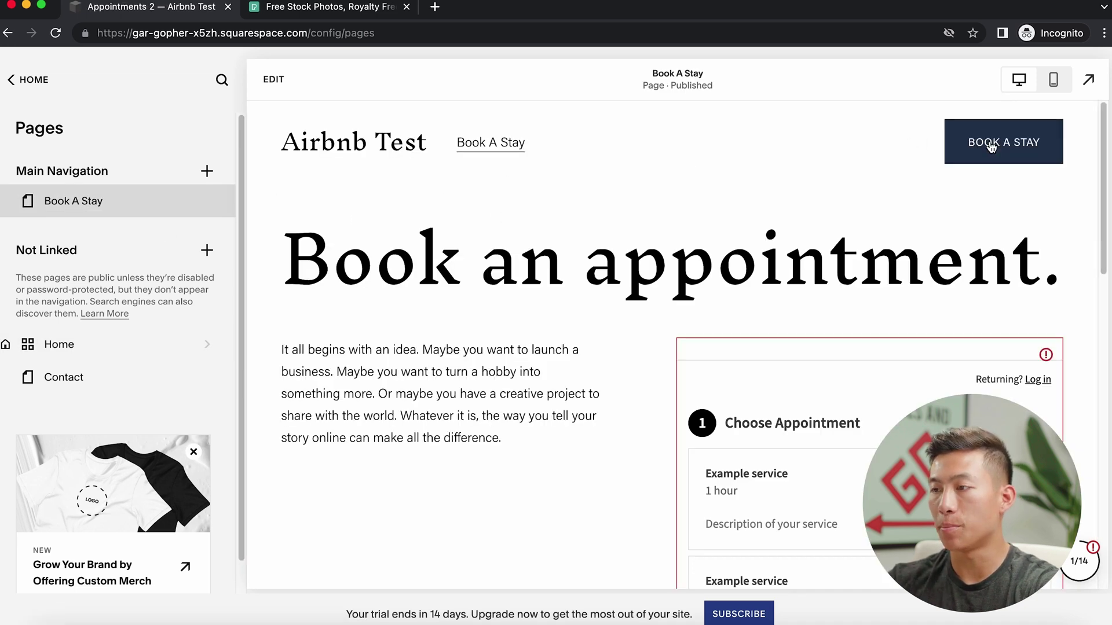
{"action": "left_click", "coordinate": [1006, 158]}
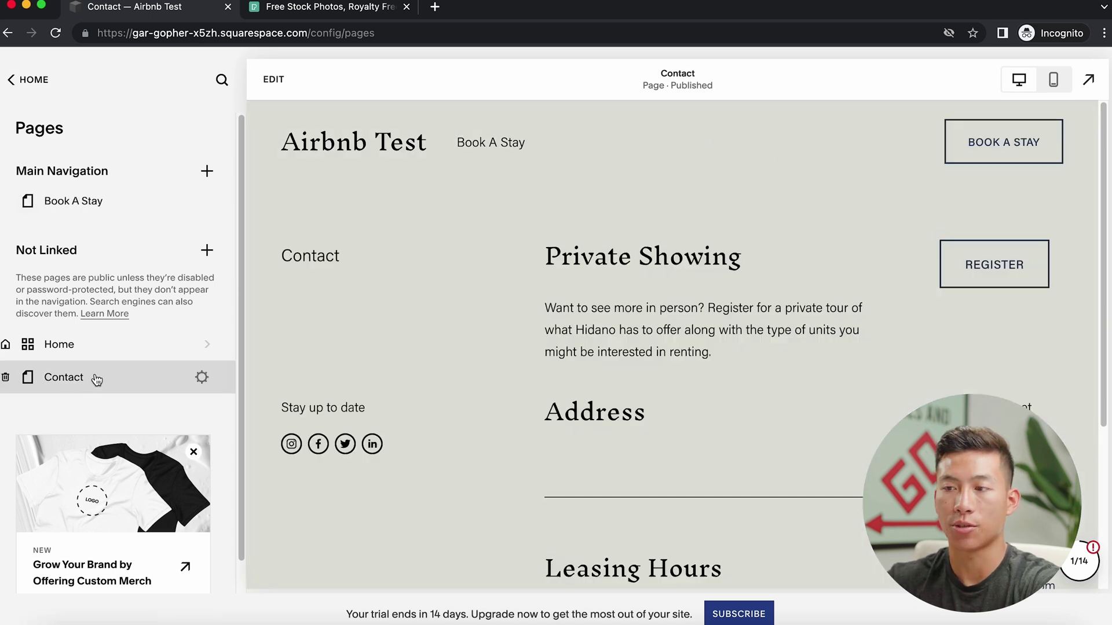
{"action": "key", "text": "Escape"}
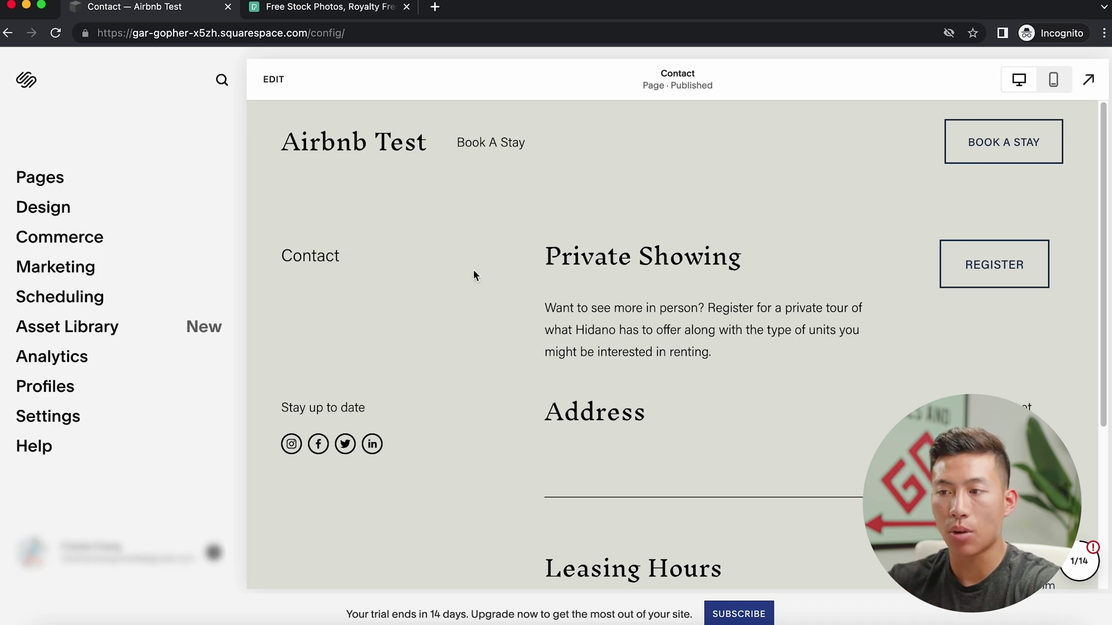